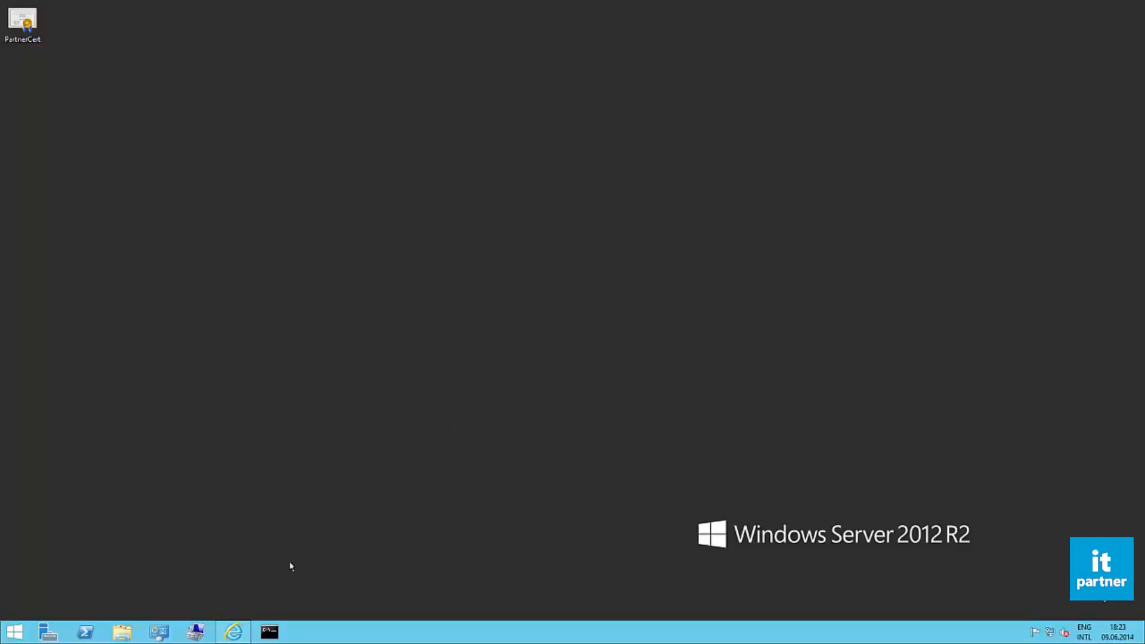
# Step: Quick-create a backup vault named BackUp in the West US region under Recovery Services in the Azure portal
pyautogui.click(249, 634)
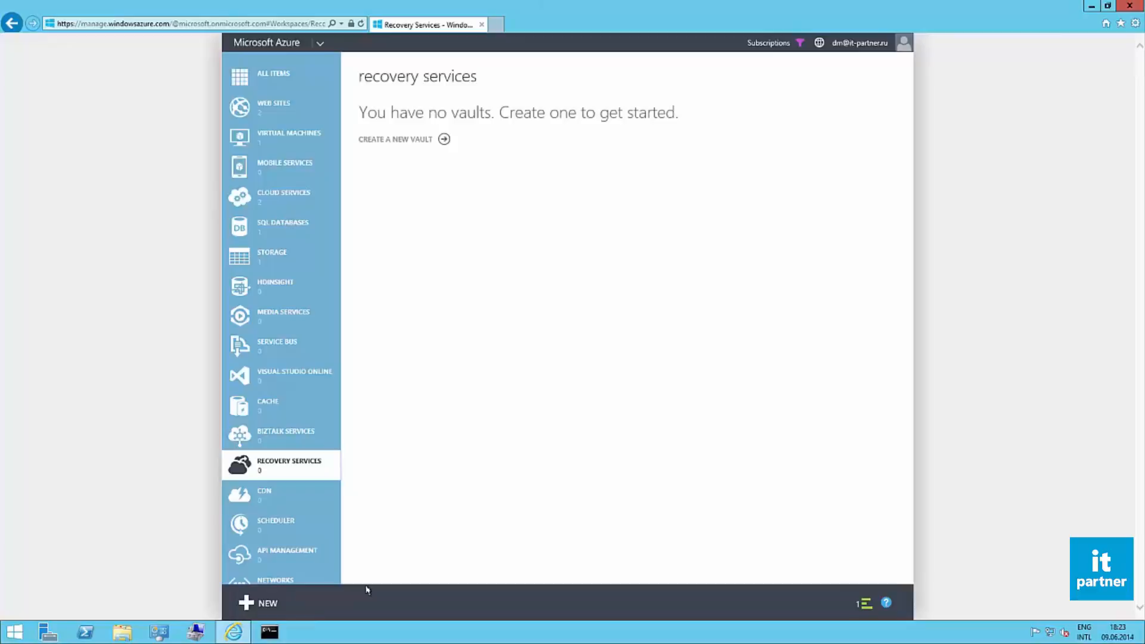
pyautogui.click(263, 605)
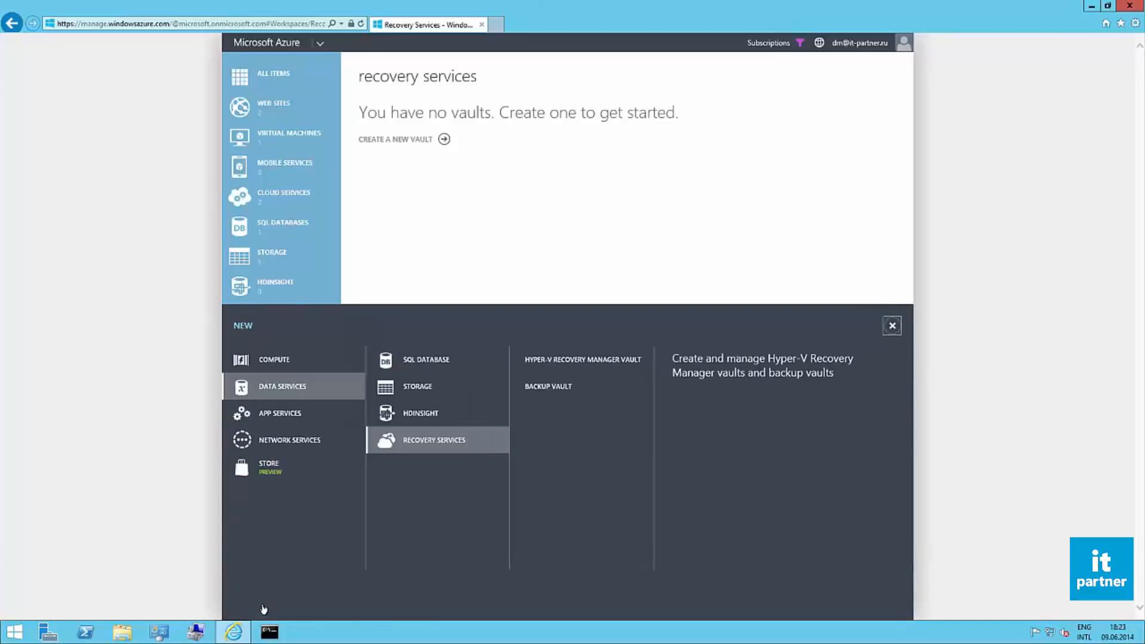
pyautogui.click(557, 388)
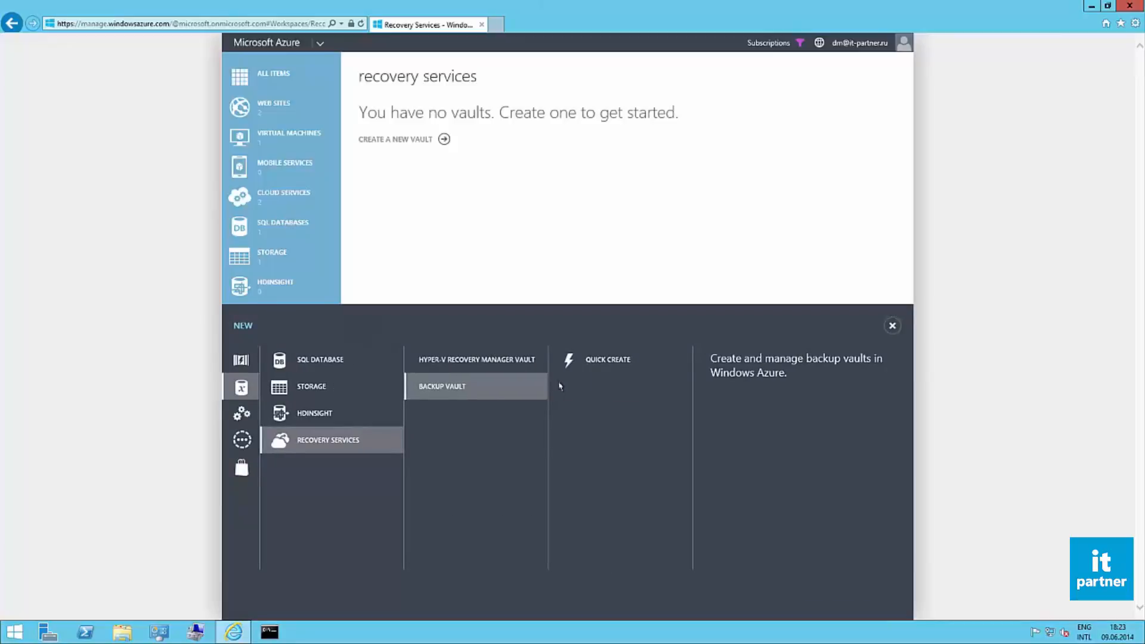
pyautogui.click(597, 361)
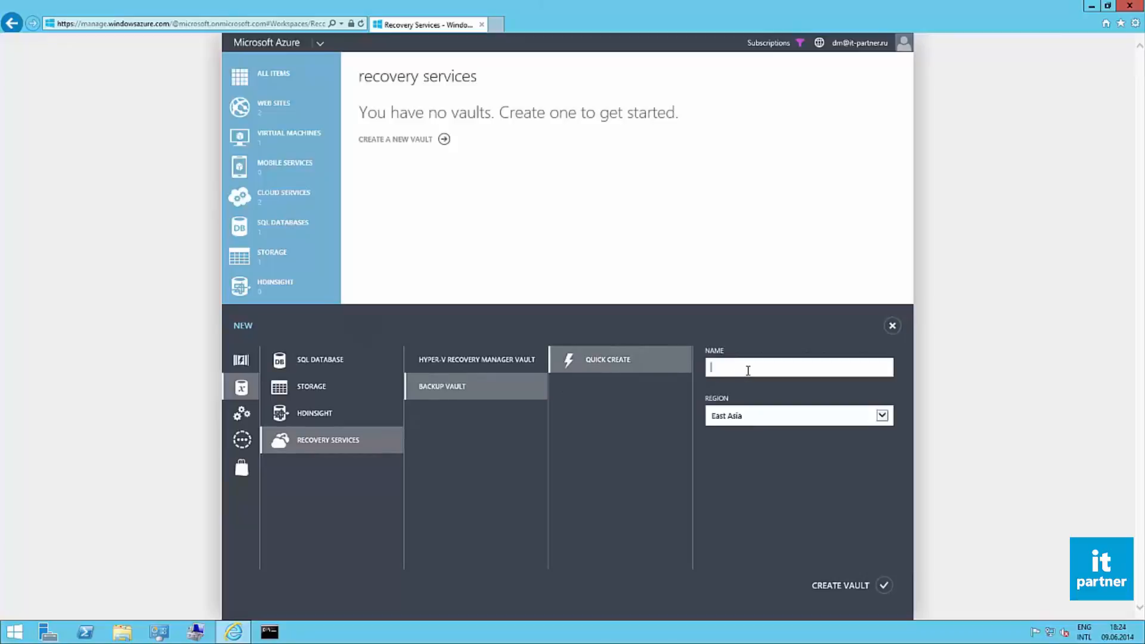
pyautogui.write('BackUp')
pyautogui.click(772, 416)
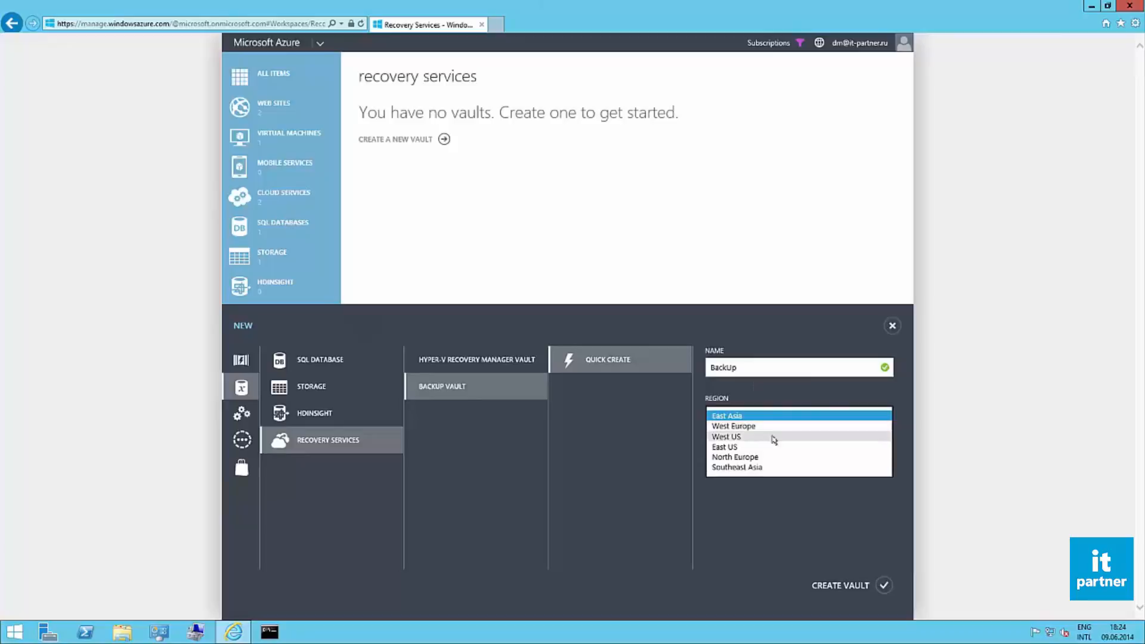
pyautogui.click(773, 437)
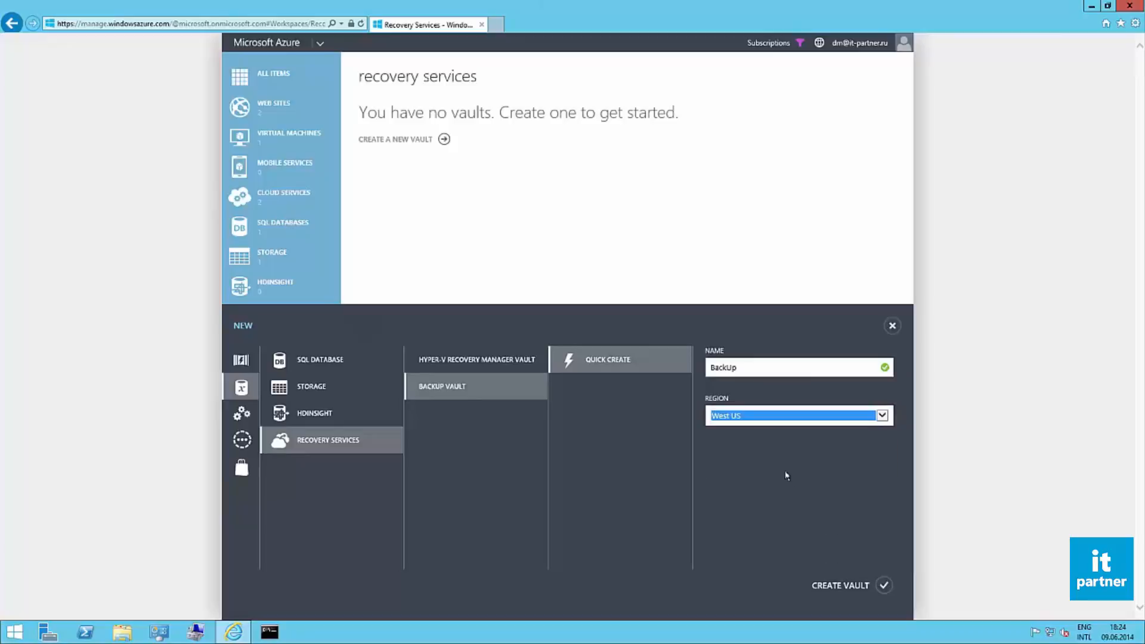
pyautogui.click(884, 587)
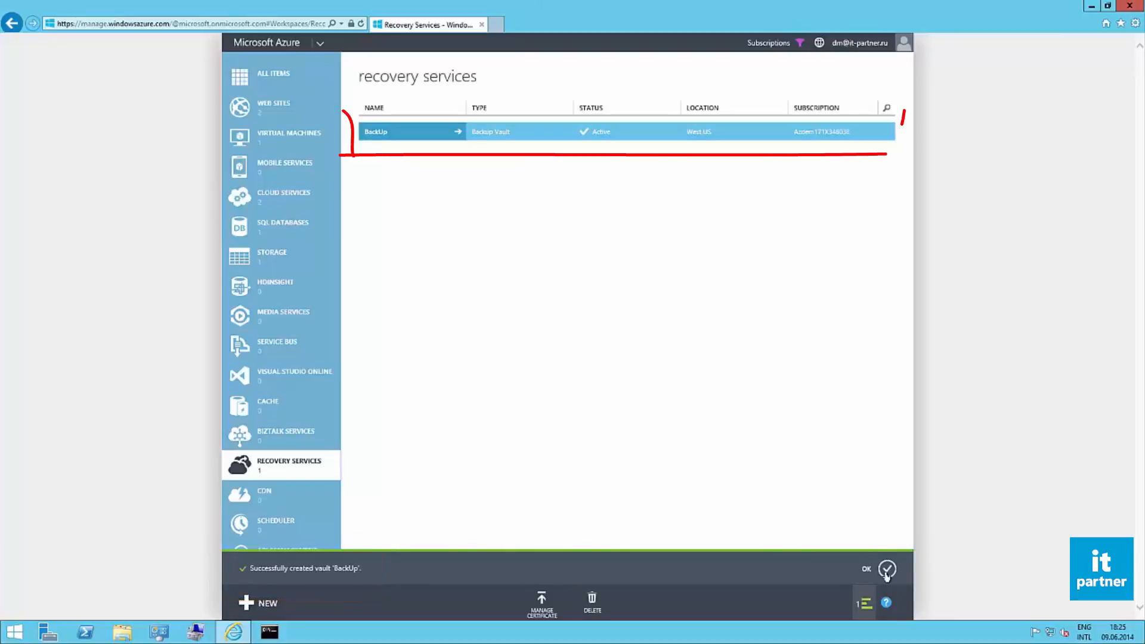
pyautogui.click(887, 575)
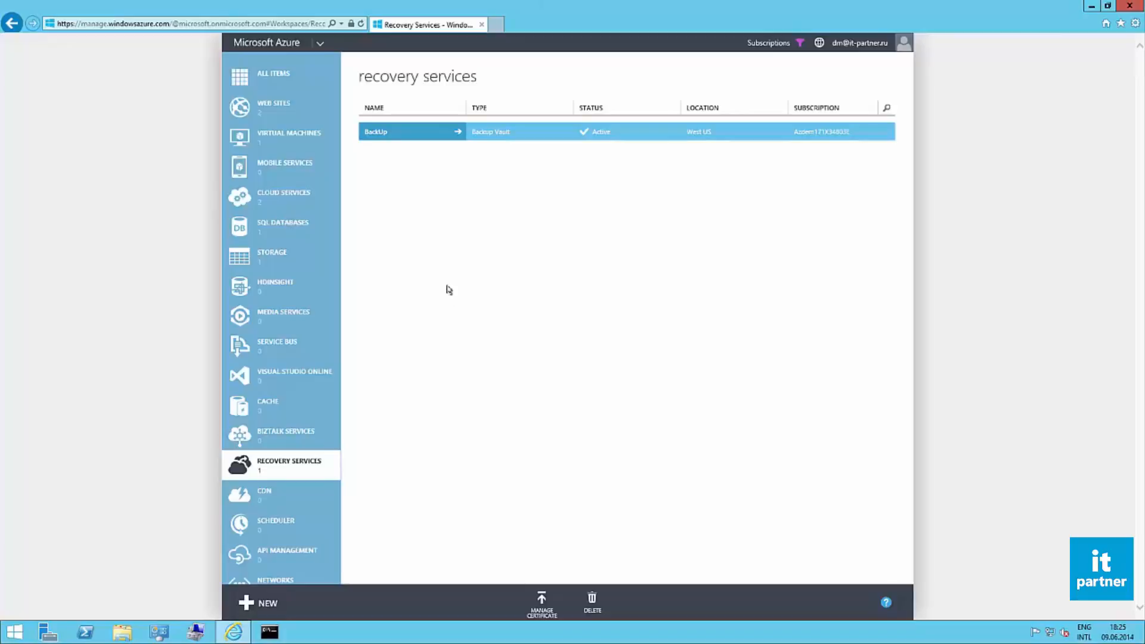
# Step: Upload the PartnerCert.cer certificate from the Desktop to the BackUp vault and dismiss the notification
pyautogui.click(384, 134)
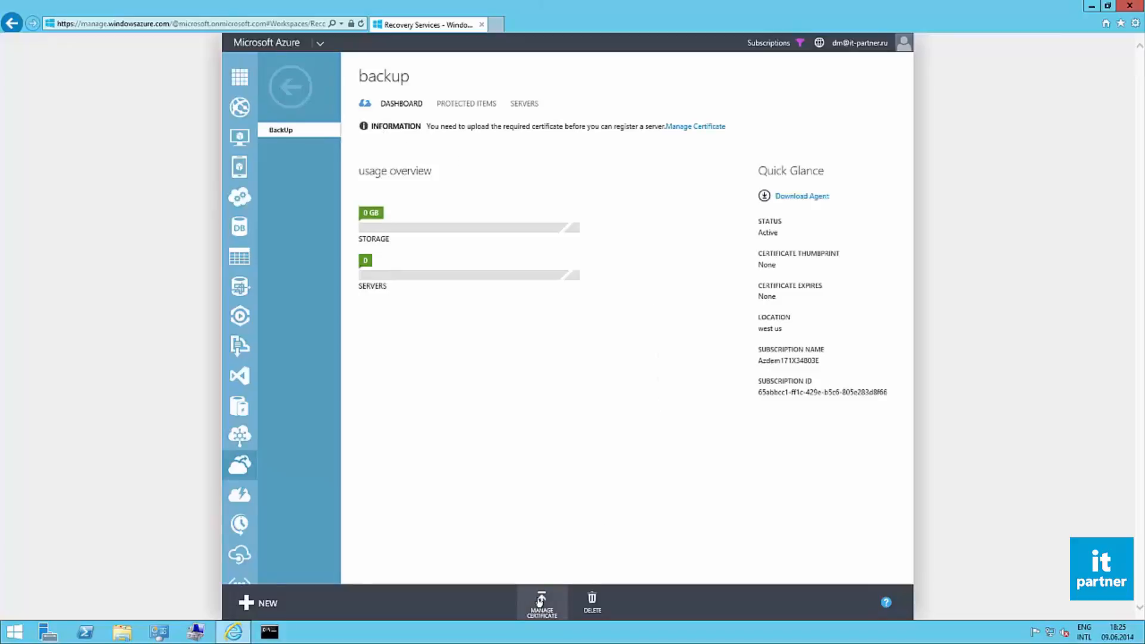
pyautogui.click(540, 602)
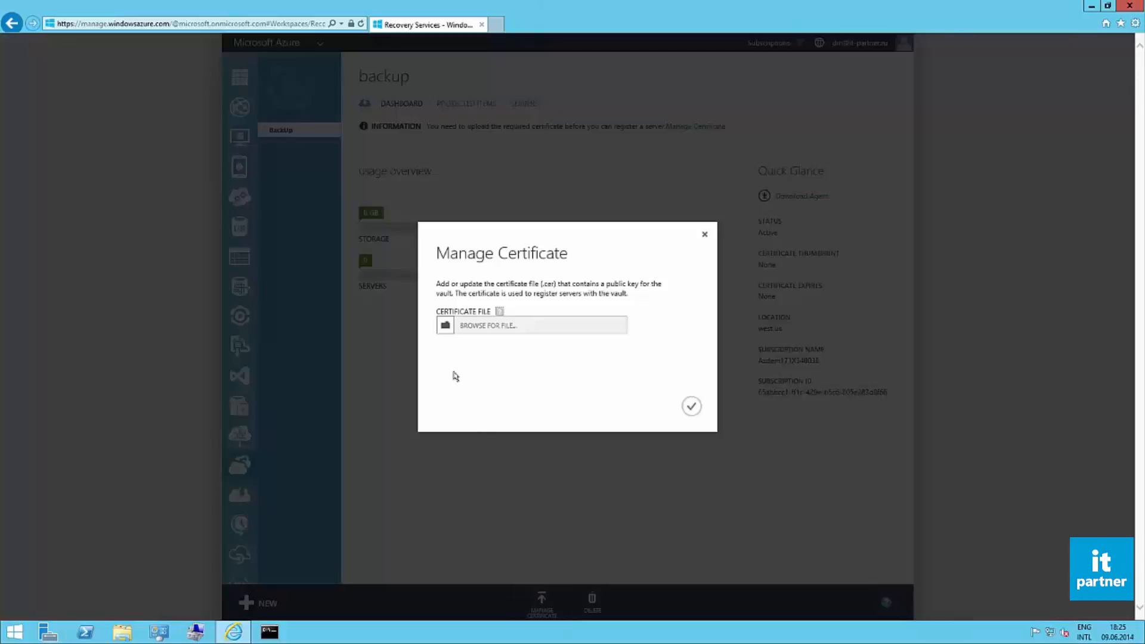
pyautogui.click(445, 327)
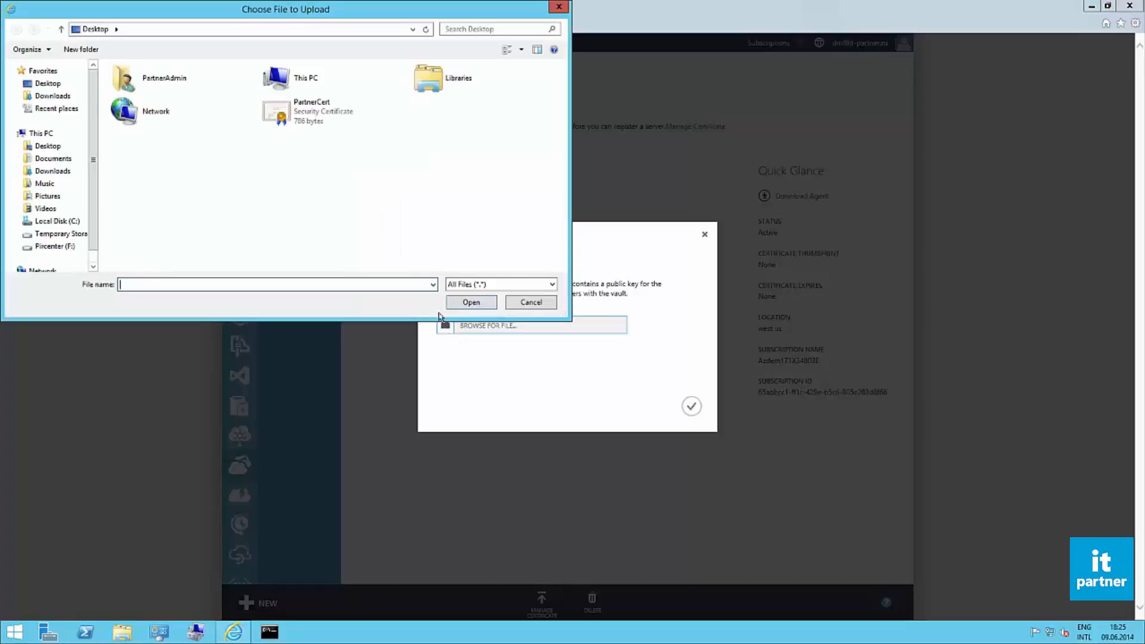
pyautogui.click(328, 119)
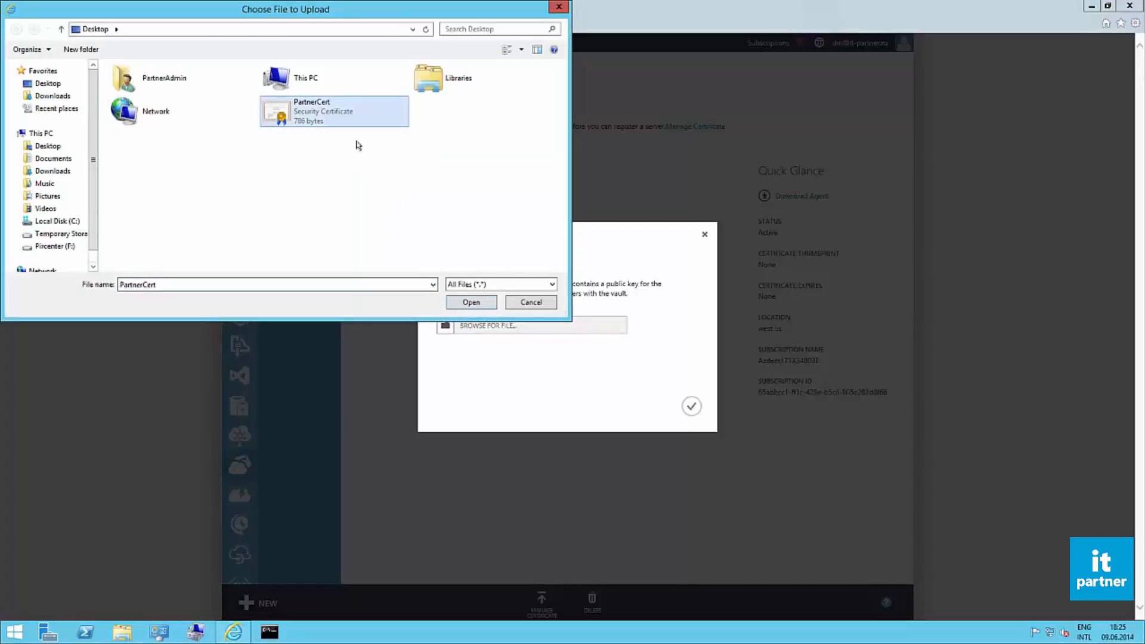
pyautogui.click(488, 302)
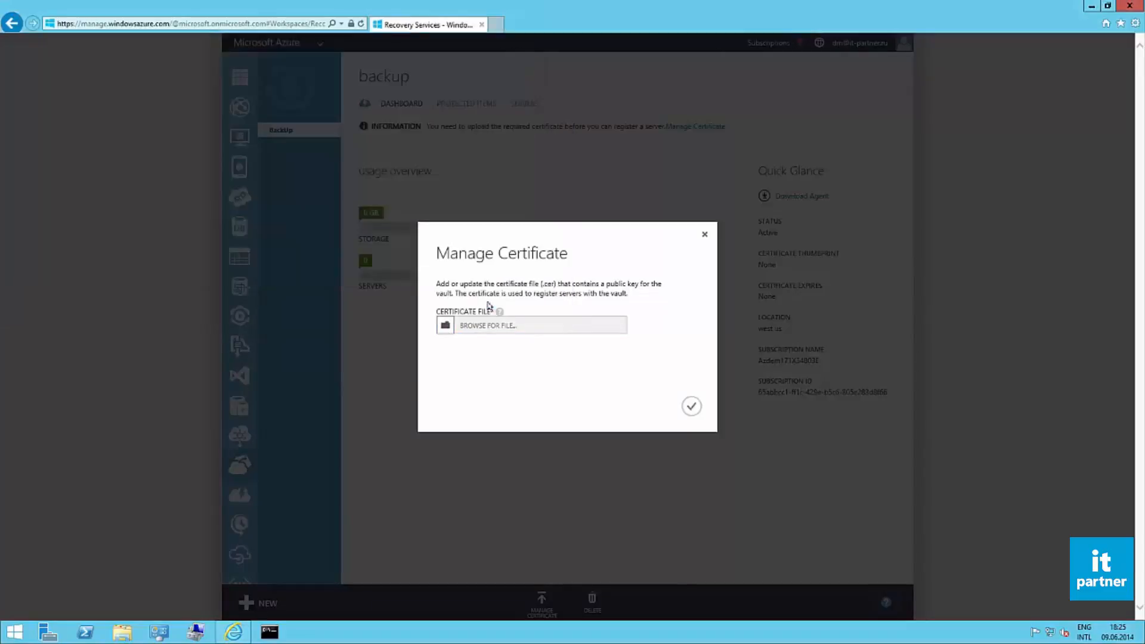
pyautogui.click(692, 408)
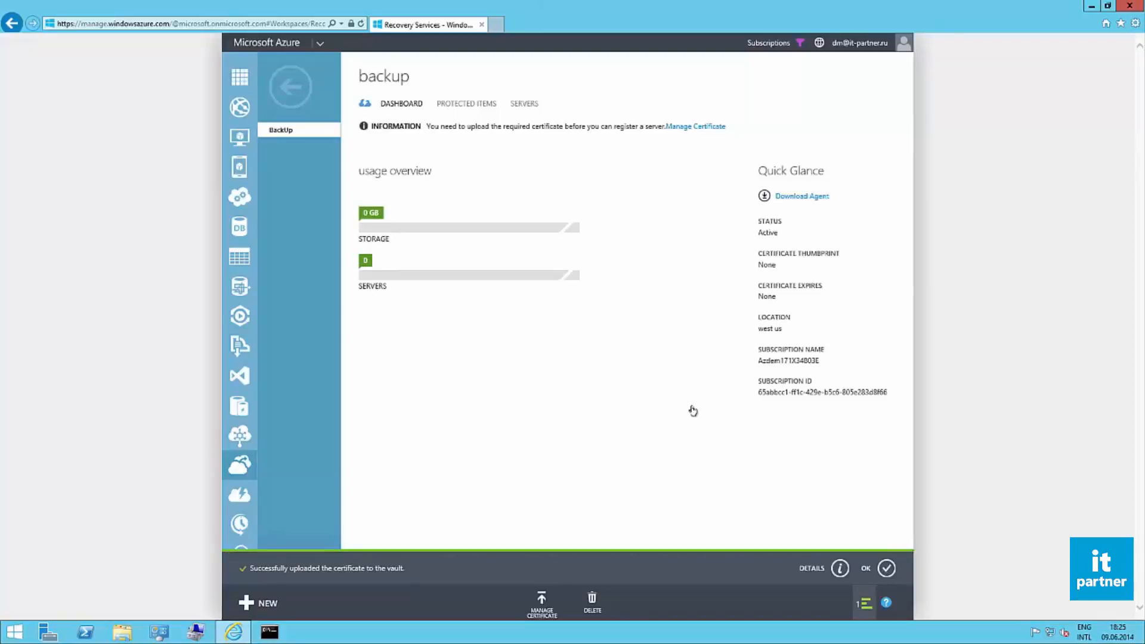
pyautogui.click(887, 569)
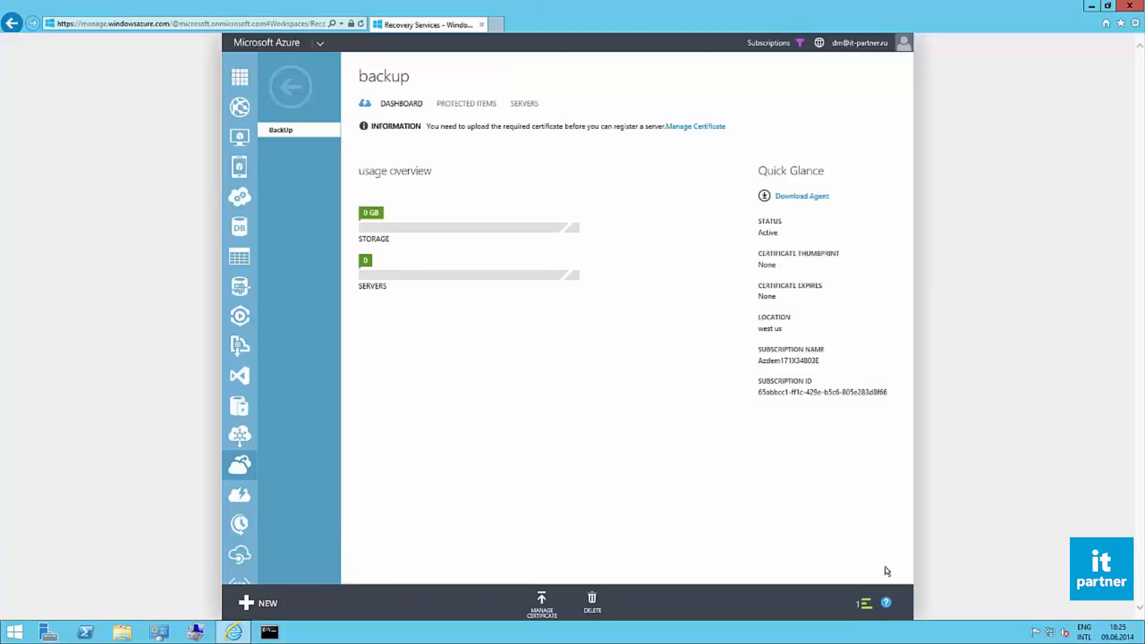
# Step: Download and run the agent installer for Windows Server and System Center – Data Protection Manager
pyautogui.click(813, 202)
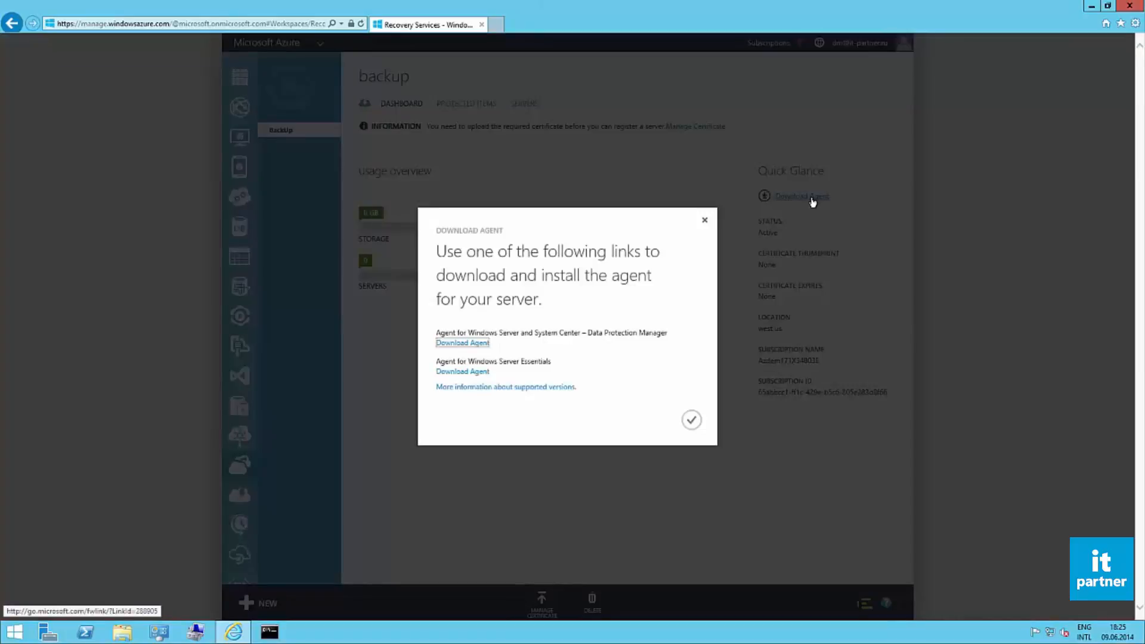
pyautogui.click(468, 343)
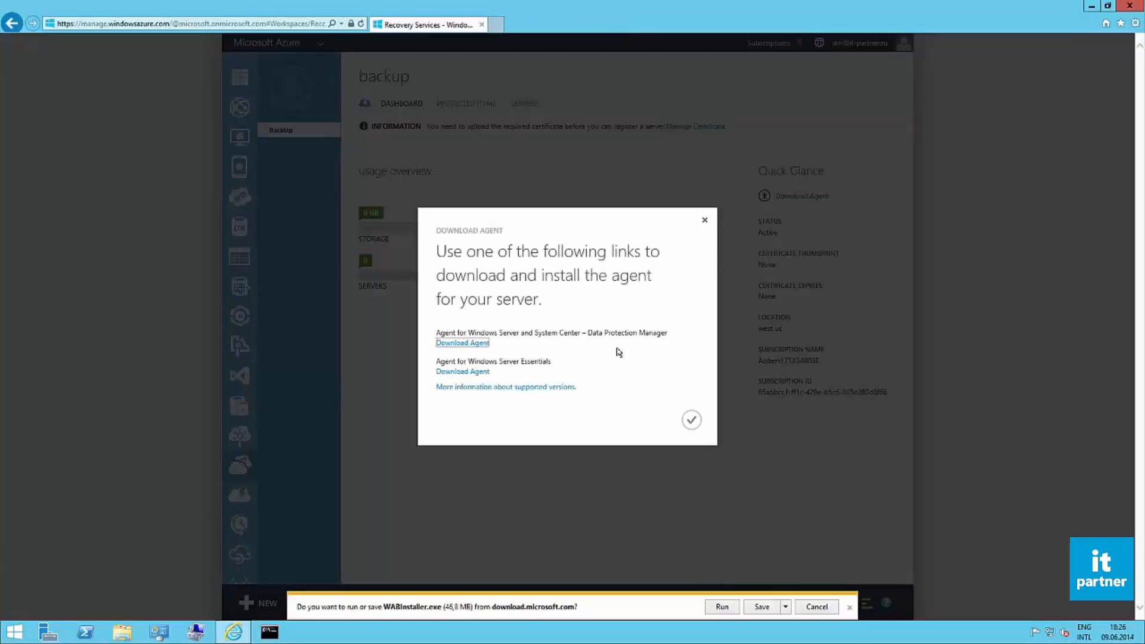
pyautogui.click(721, 606)
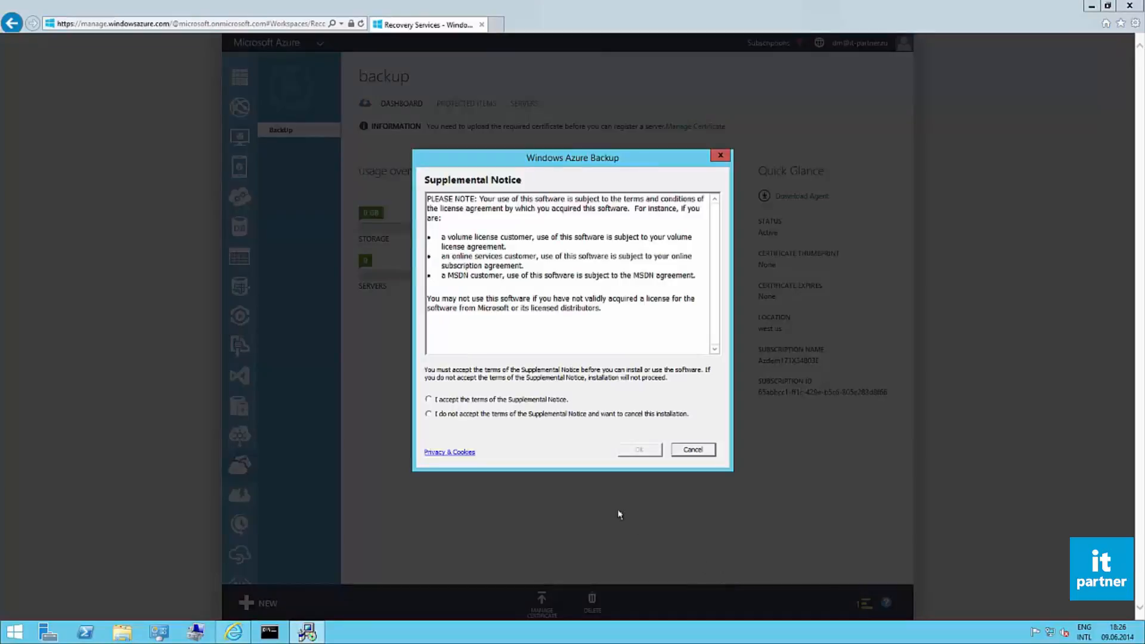
# Step: Accept the Supplemental Notice terms and install the Windows Azure Backup Agent with the default installation and cache folders
pyautogui.click(548, 400)
pyautogui.click(639, 450)
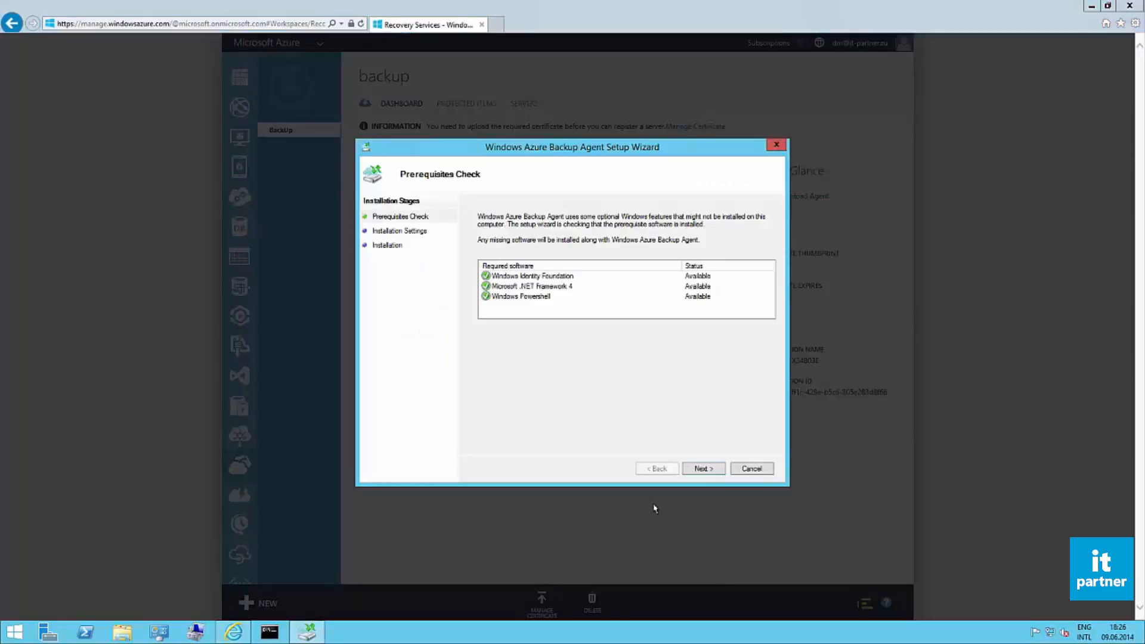
pyautogui.click(702, 469)
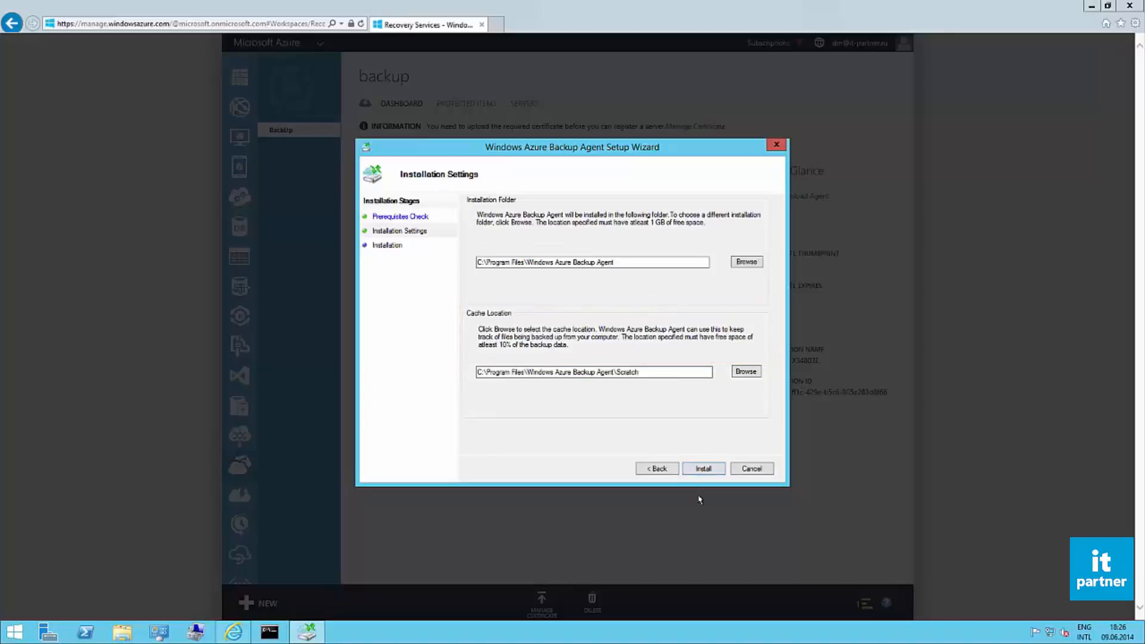
pyautogui.click(703, 470)
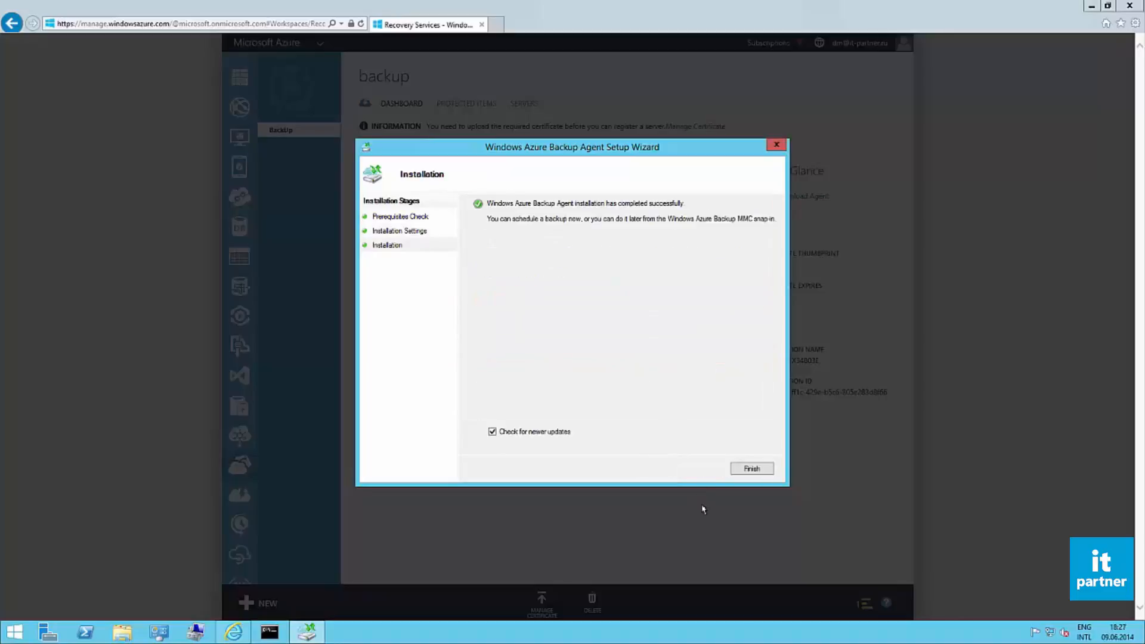
# Step: Finish the agent setup with the check for newer updates, install the agent upgrade and close the agent download dialog
pyautogui.click(735, 472)
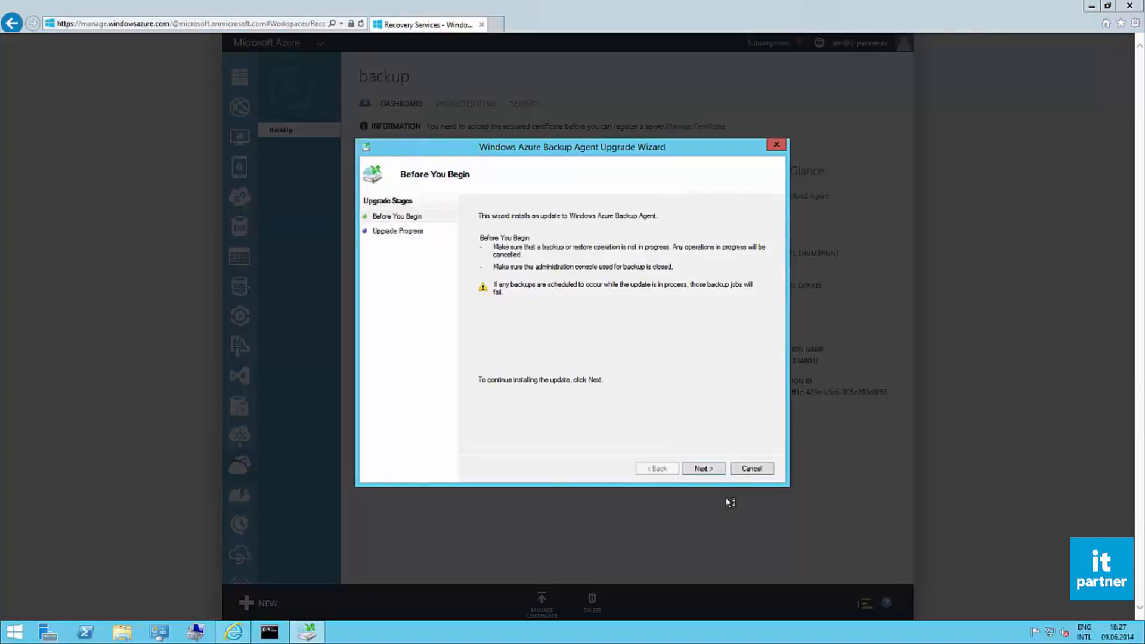
pyautogui.click(705, 469)
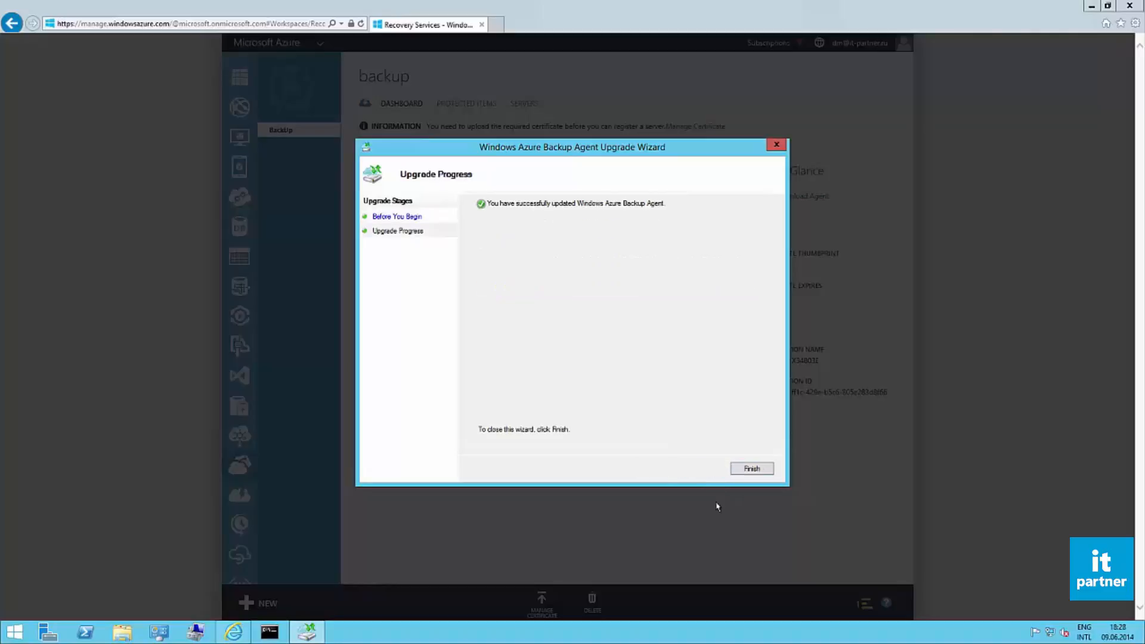
pyautogui.click(745, 472)
pyautogui.click(705, 221)
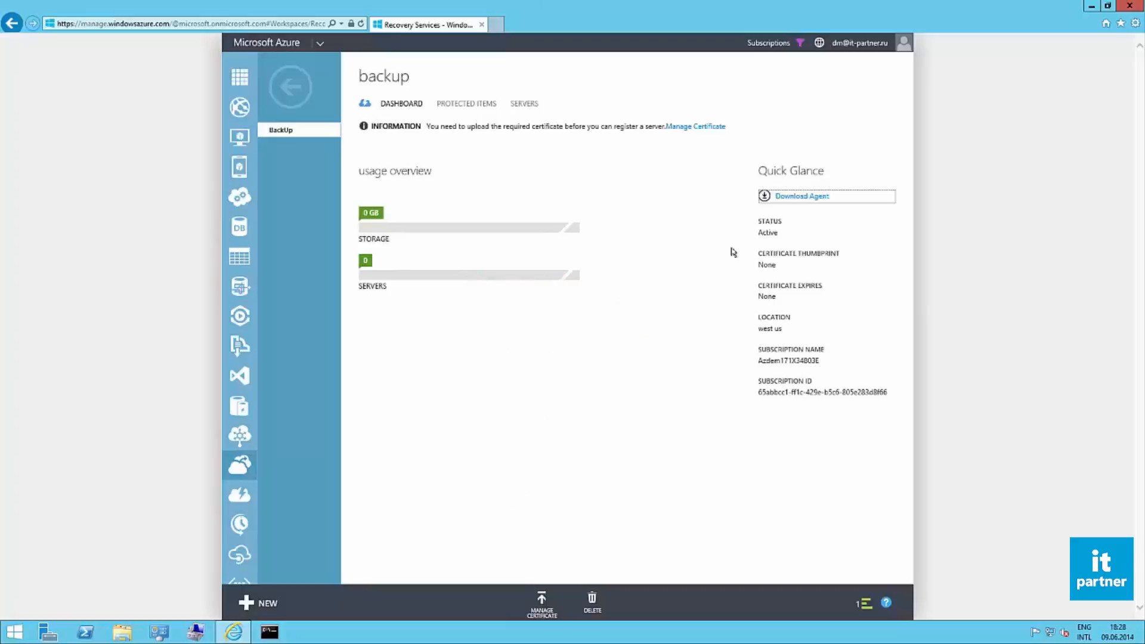
# Step: Open Windows Azure Backup from the desktop and start registering the server without a proxy
pyautogui.click(1090, 7)
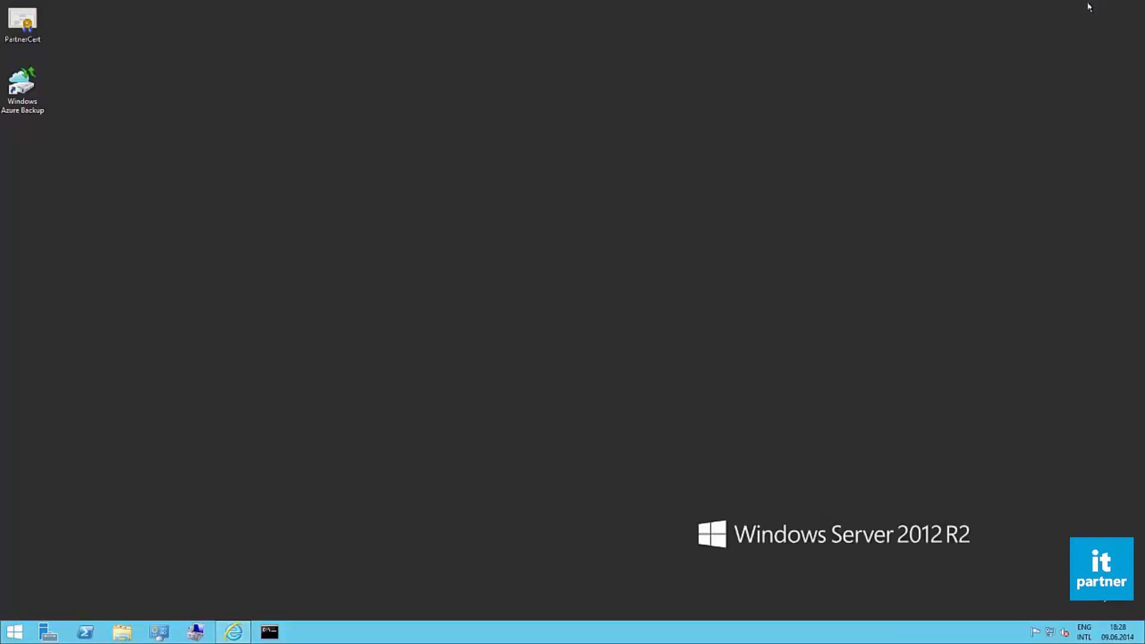
pyautogui.doubleClick(37, 101)
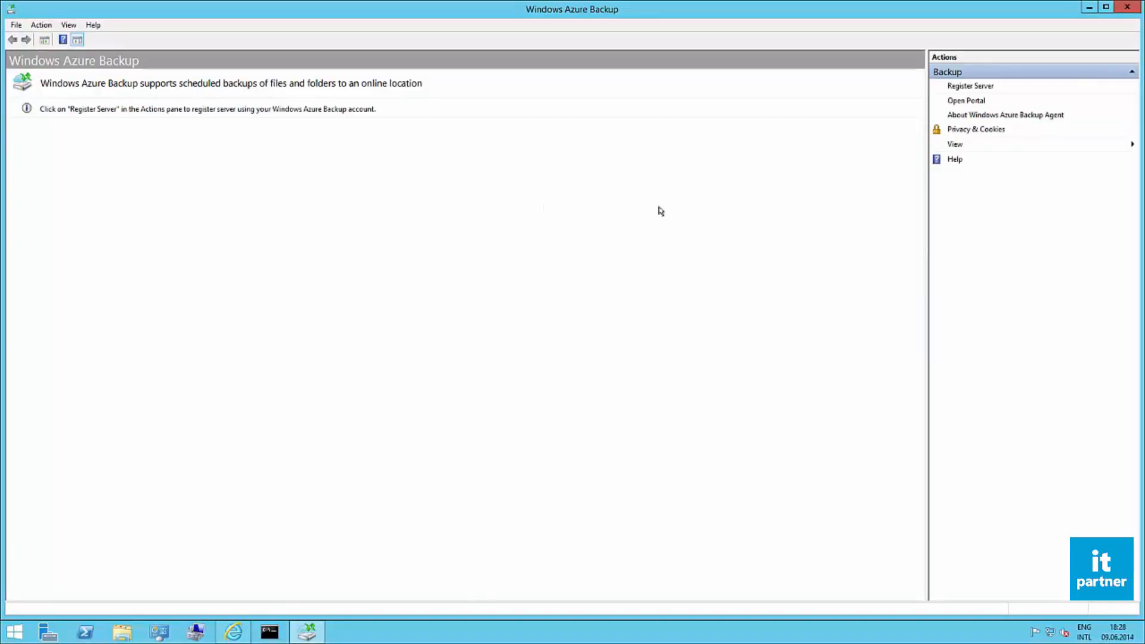
pyautogui.click(968, 87)
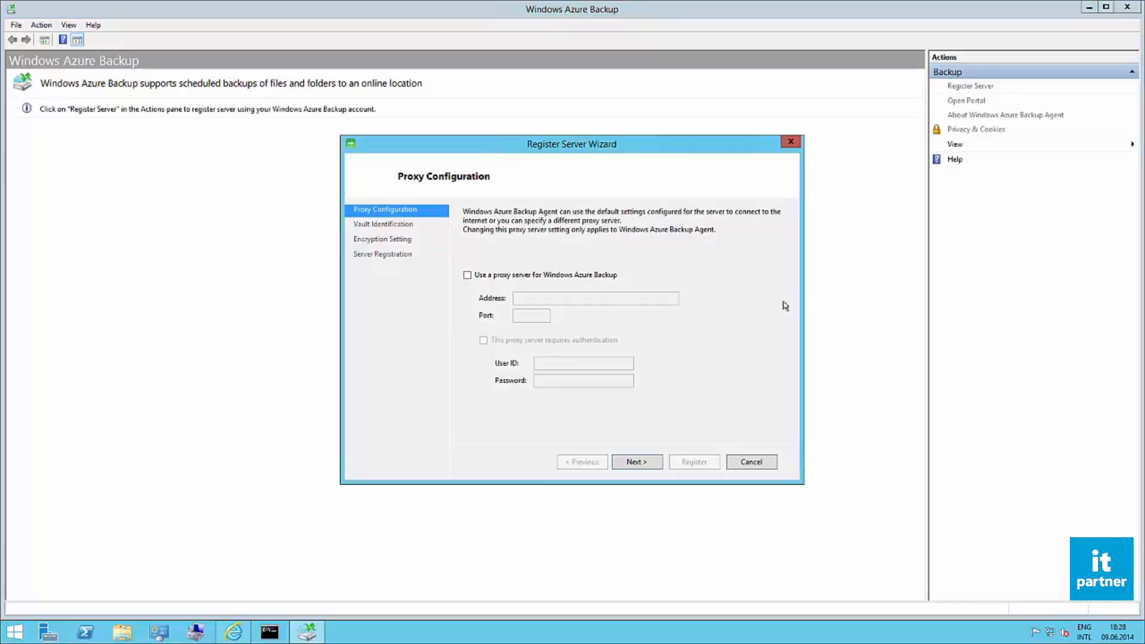
pyautogui.click(637, 463)
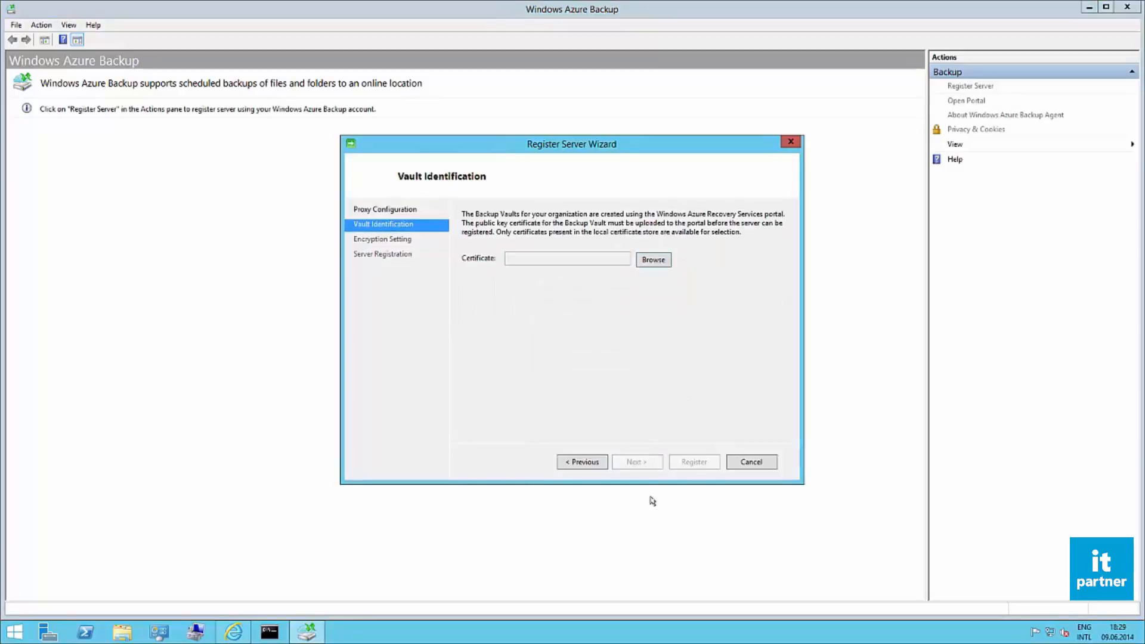
# Step: Identify the vault for the server registration with the PartnerCert certificate and the BackUp backup vault
pyautogui.click(659, 262)
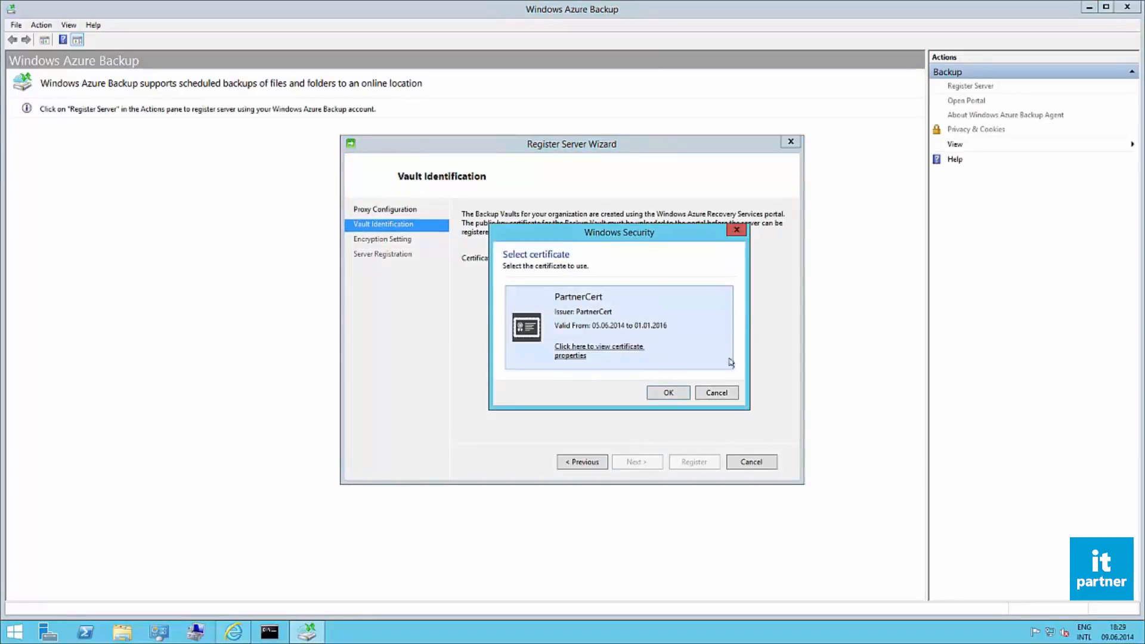
pyautogui.click(669, 393)
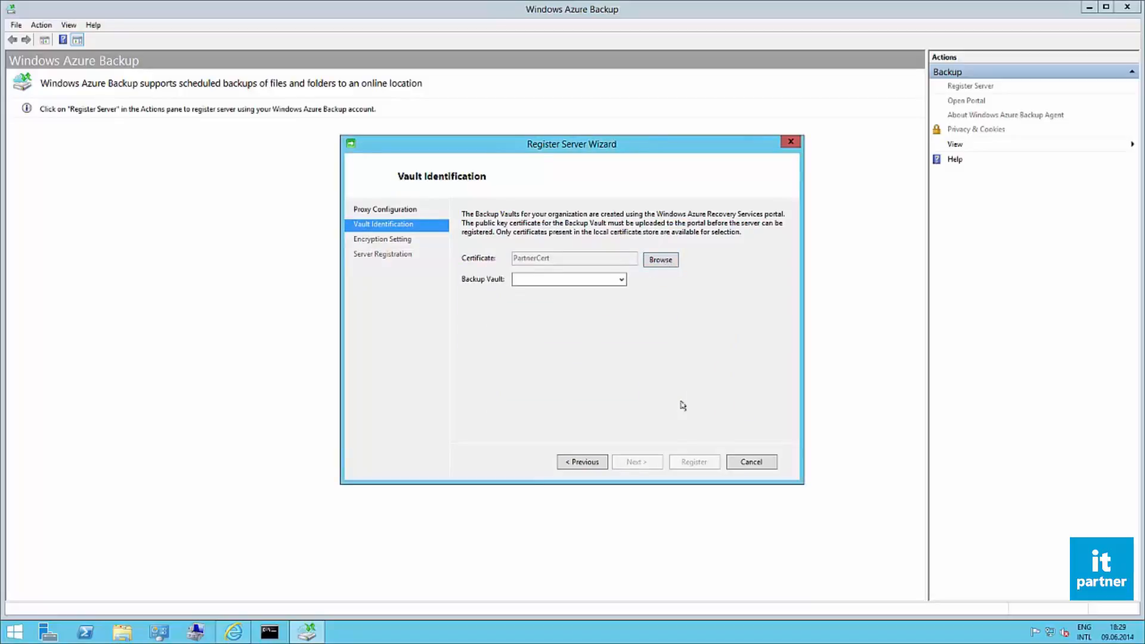
pyautogui.click(619, 280)
pyautogui.click(618, 292)
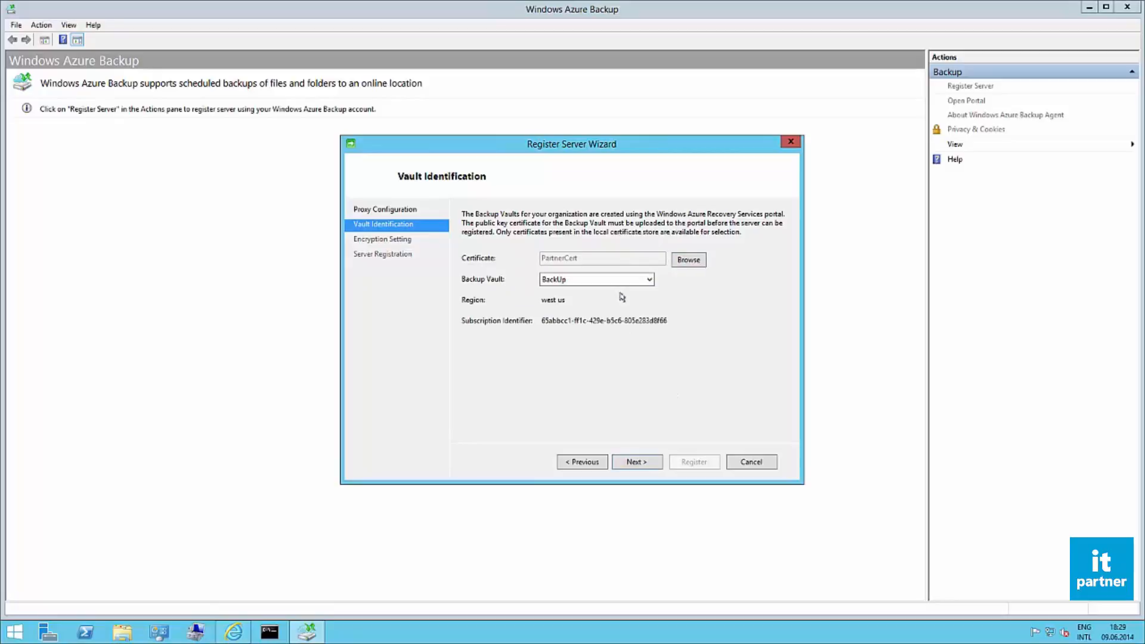
pyautogui.click(639, 462)
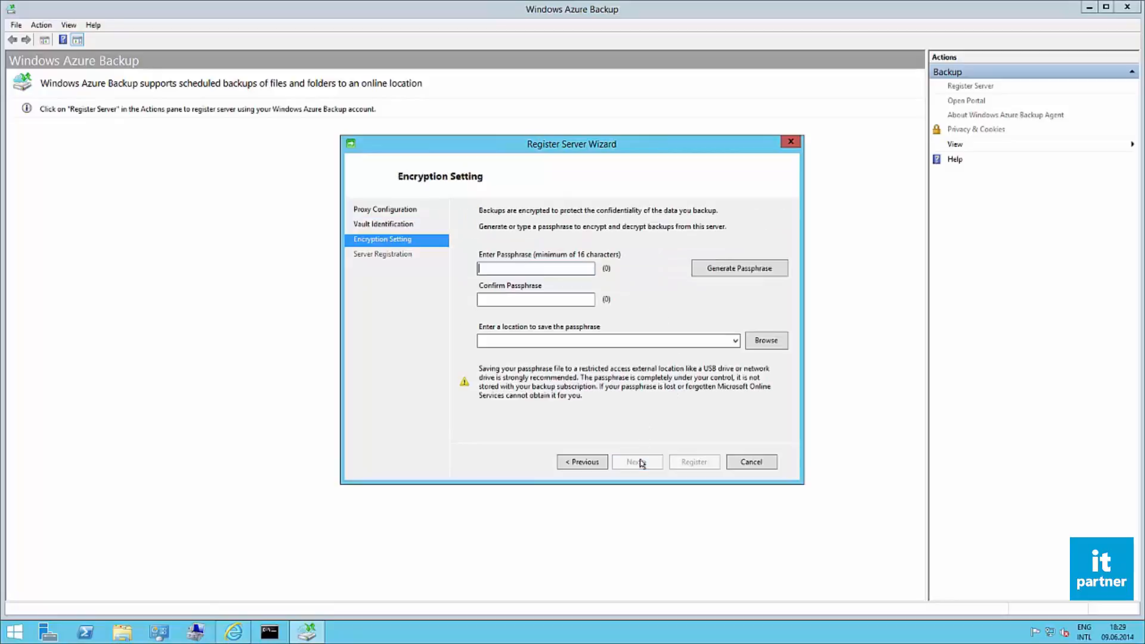
# Step: Register the server with a generated encryption passphrase saved to C:\Users\PartnerAdmin\Documents, and close the registration wizard
pyautogui.click(726, 271)
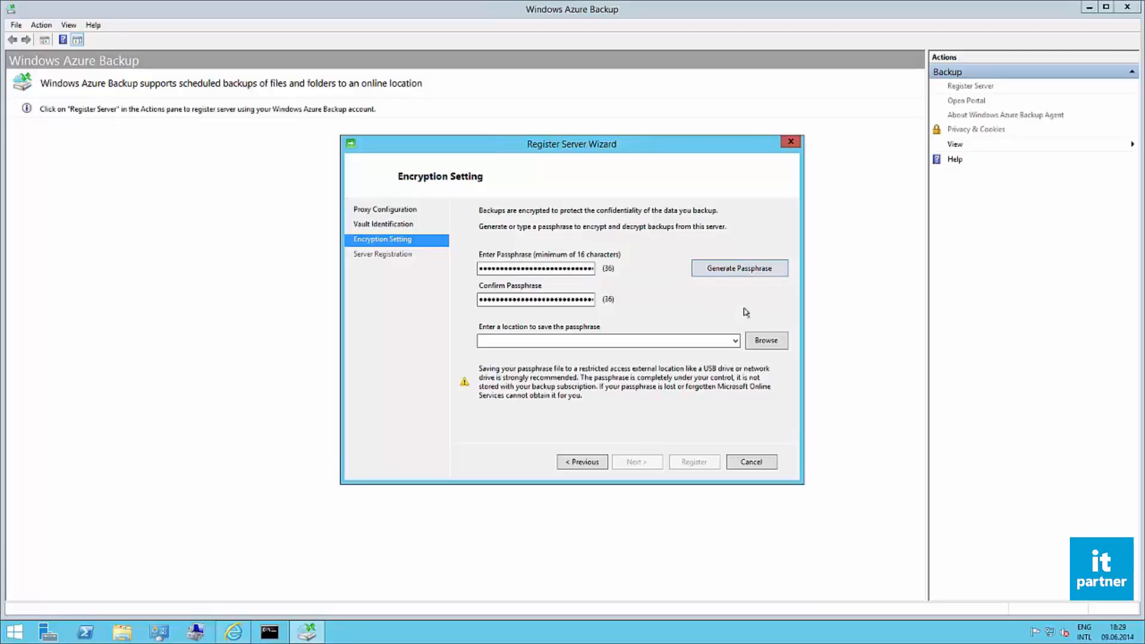
pyautogui.click(762, 341)
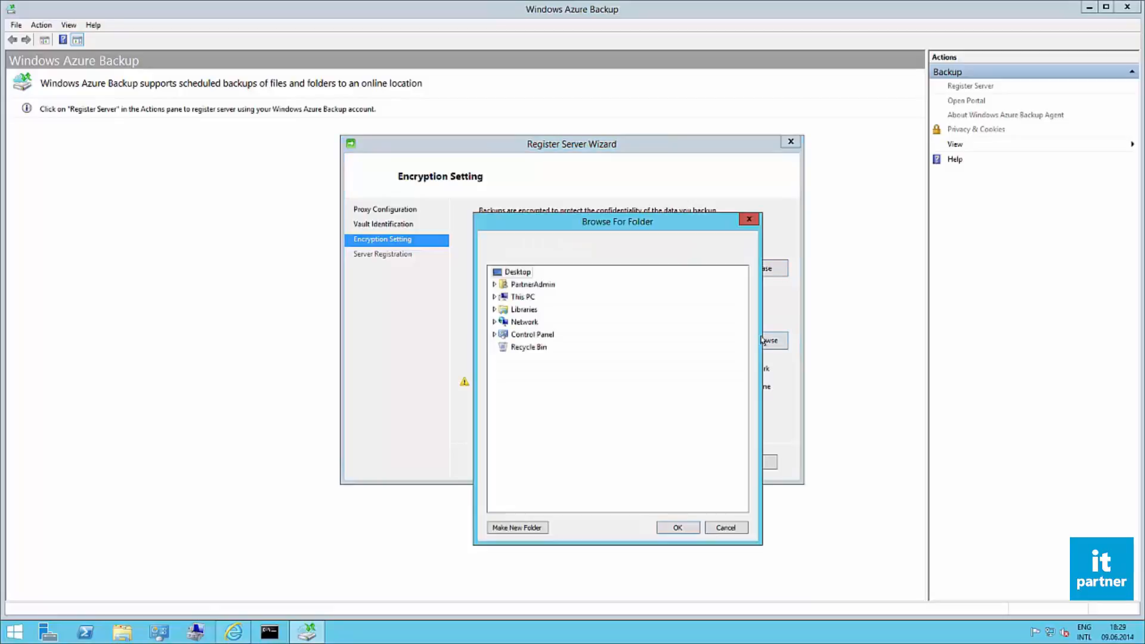
pyautogui.doubleClick(529, 286)
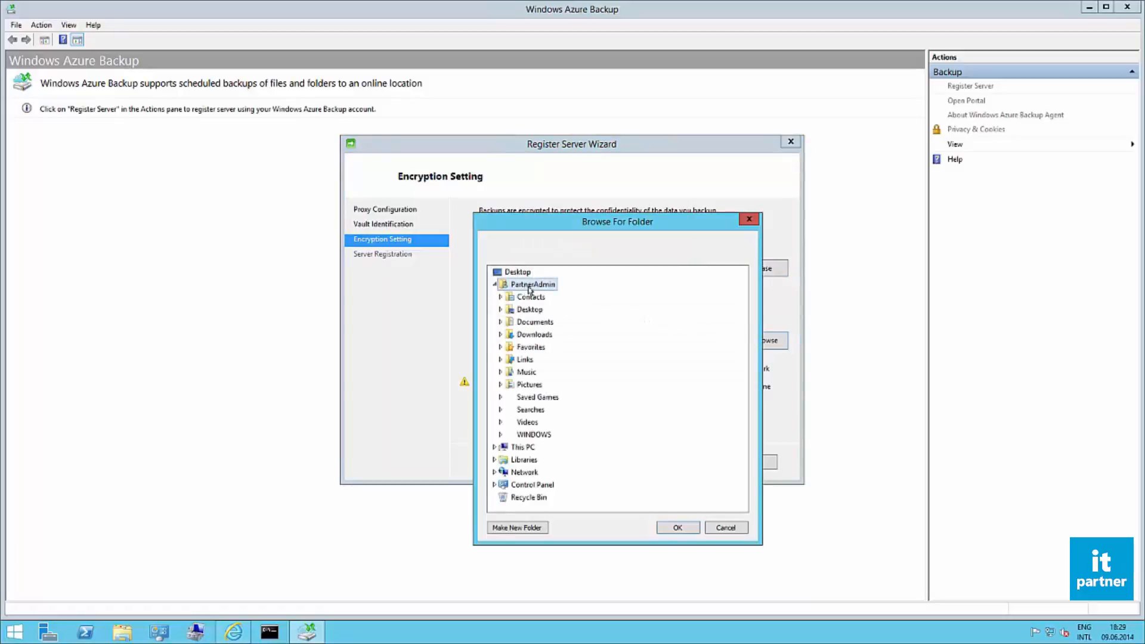
pyautogui.doubleClick(547, 323)
pyautogui.click(678, 527)
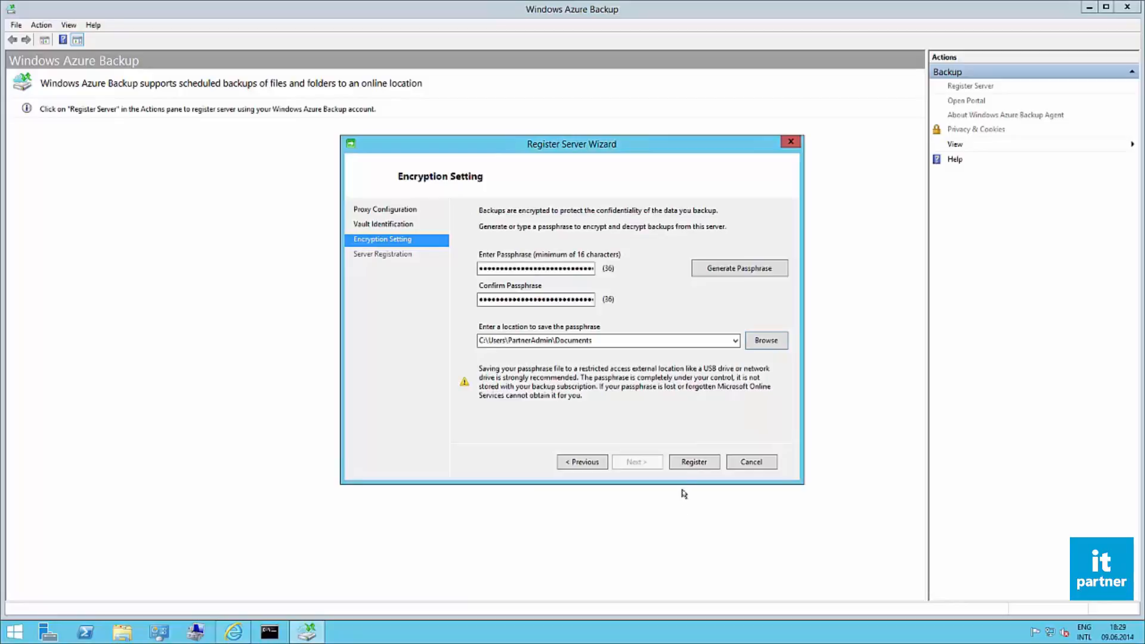
pyautogui.click(691, 463)
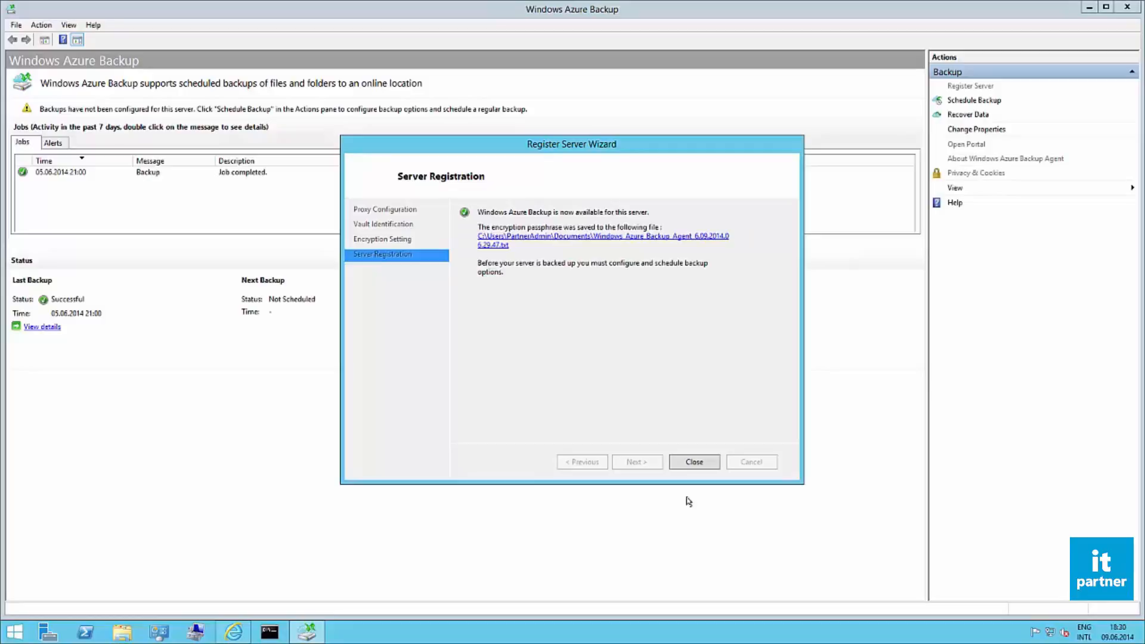
pyautogui.click(683, 464)
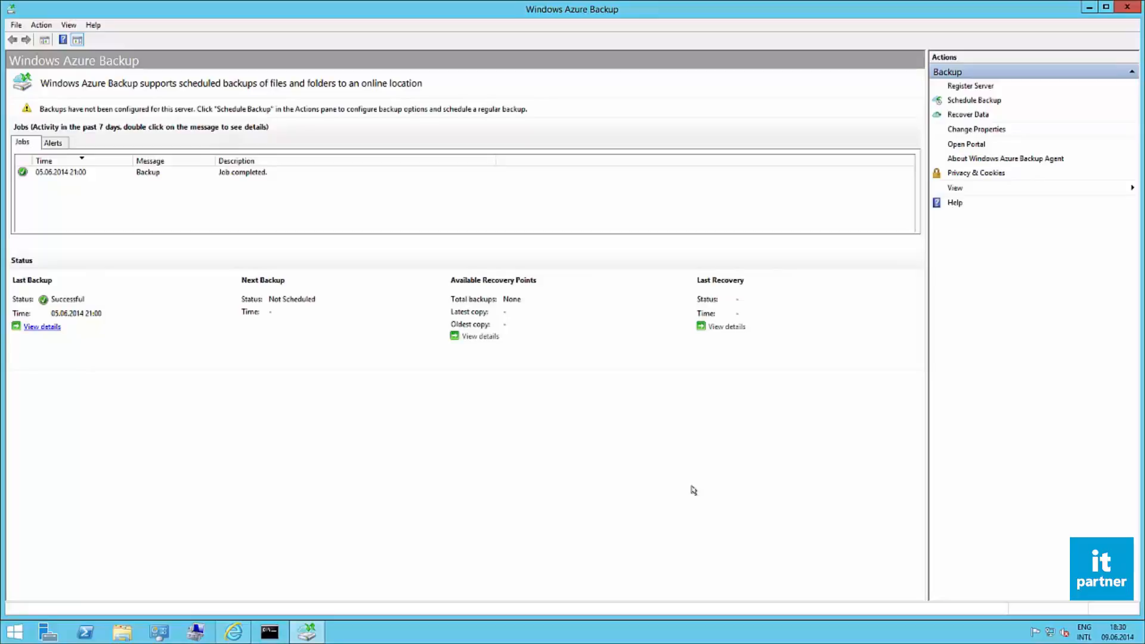
# Step: Start a new backup schedule and add the whole D: drive as the item to back up
pyautogui.click(964, 102)
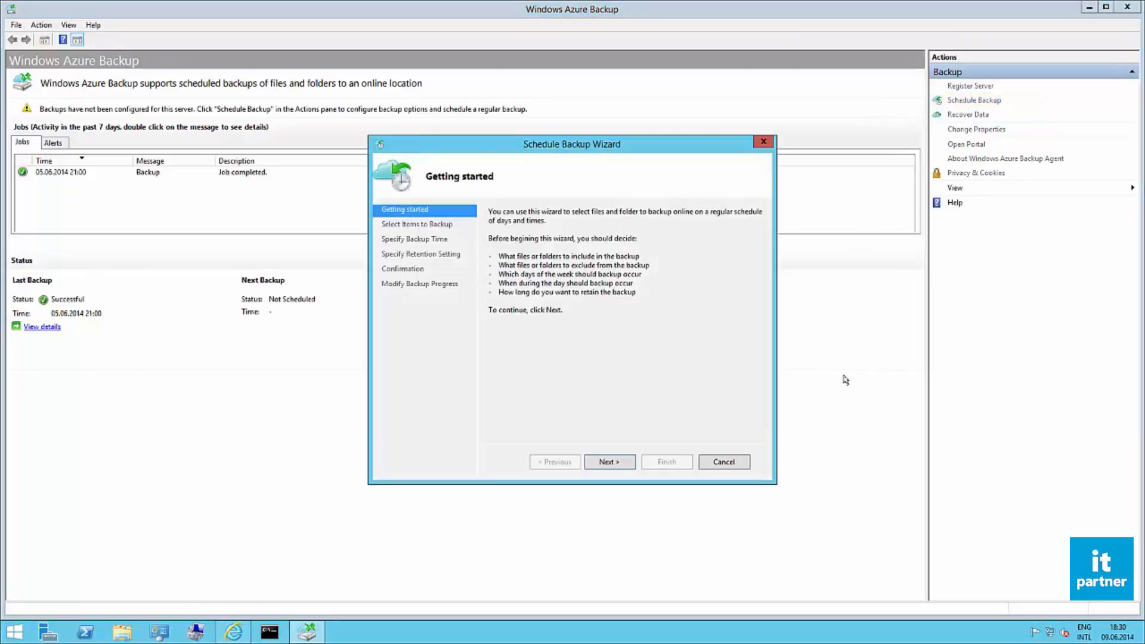
pyautogui.click(618, 465)
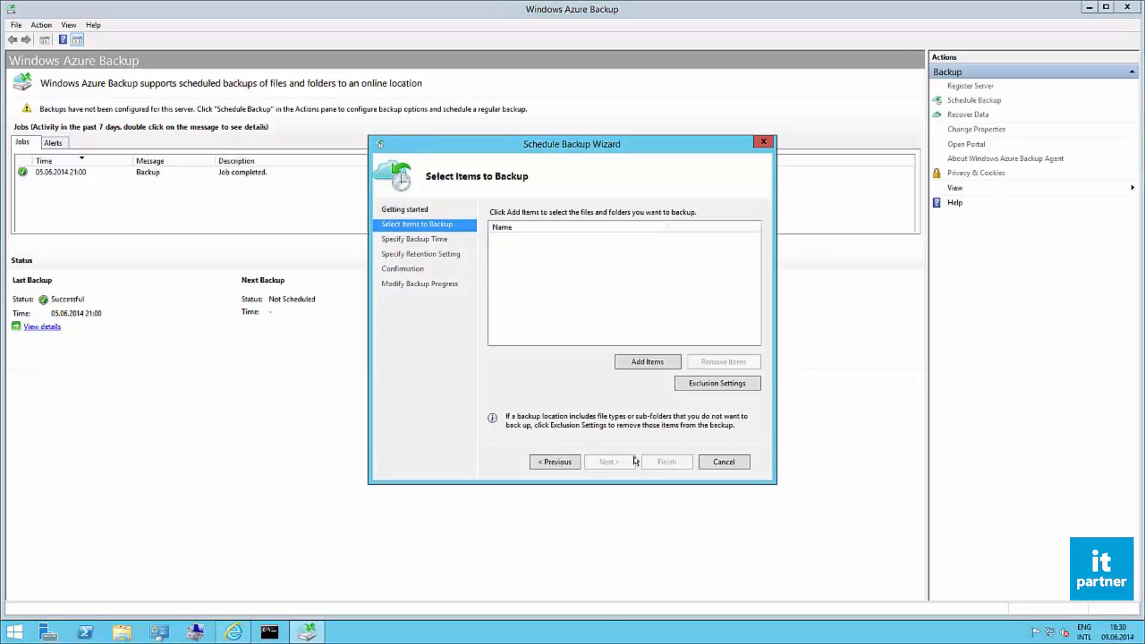
pyautogui.click(654, 363)
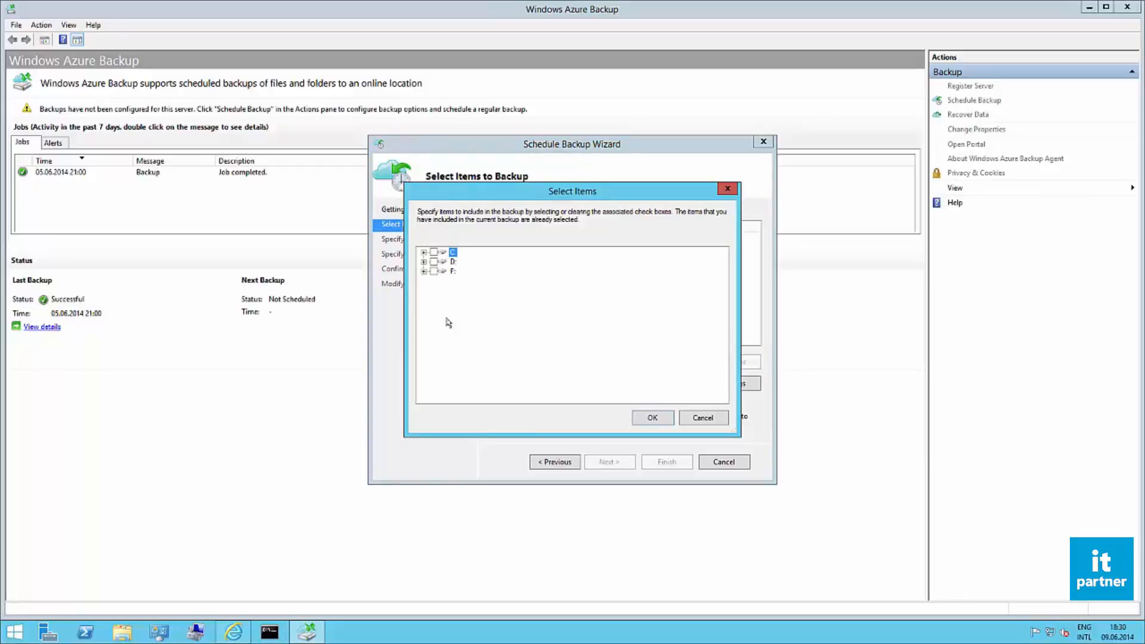
pyautogui.click(434, 262)
pyautogui.click(652, 418)
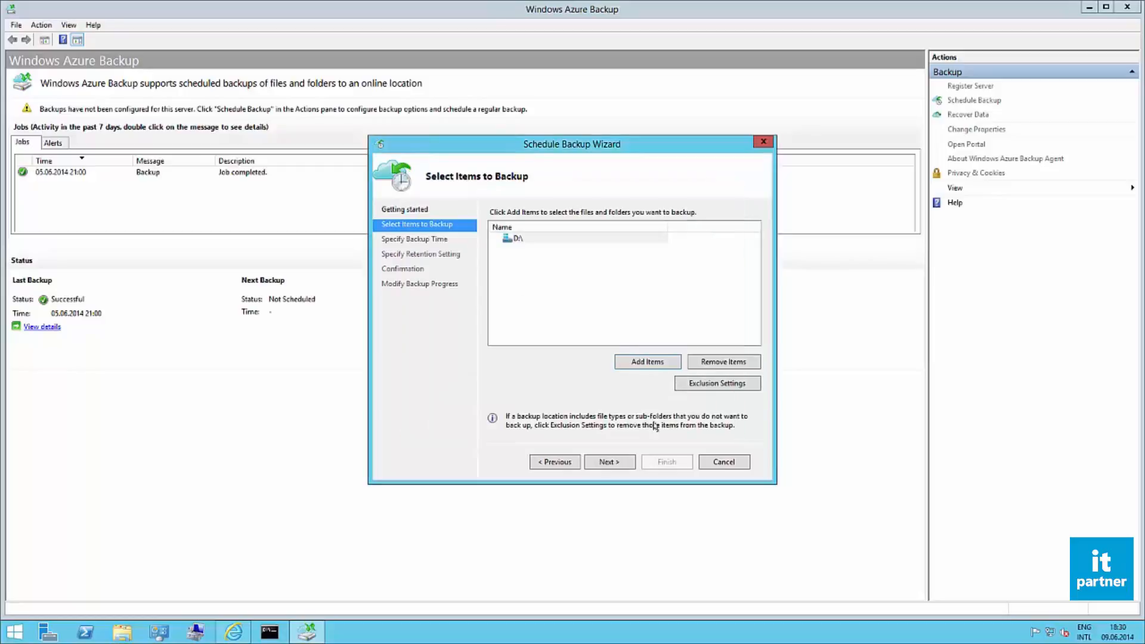
pyautogui.click(610, 463)
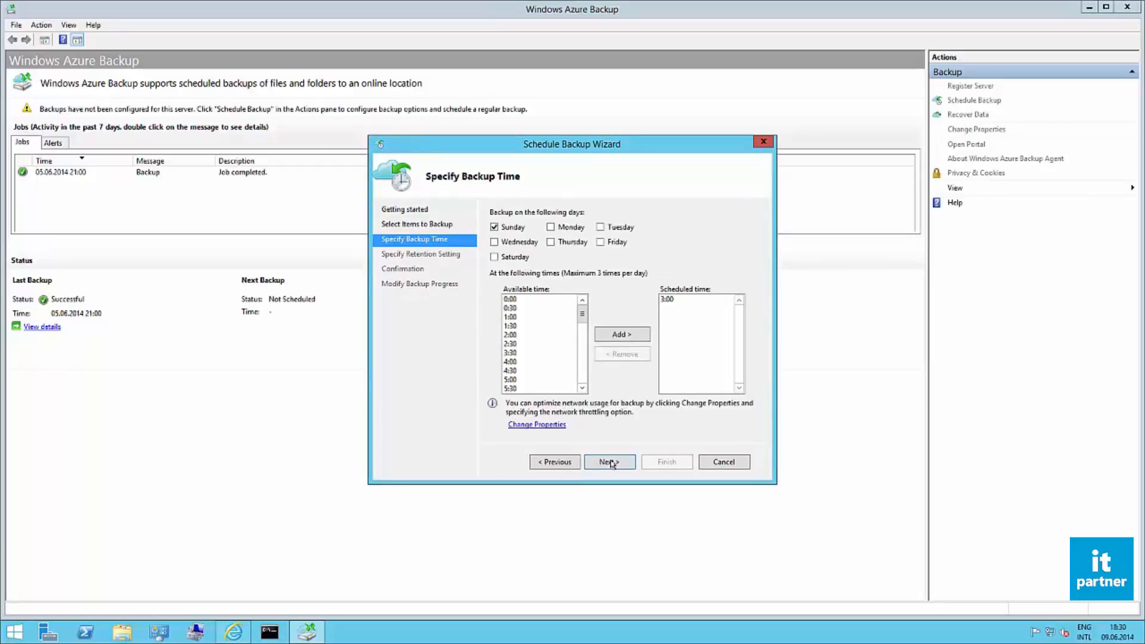
# Step: Add Thursday to the backup days and make 2:30 the only scheduled backup time
pyautogui.click(563, 244)
pyautogui.click(517, 345)
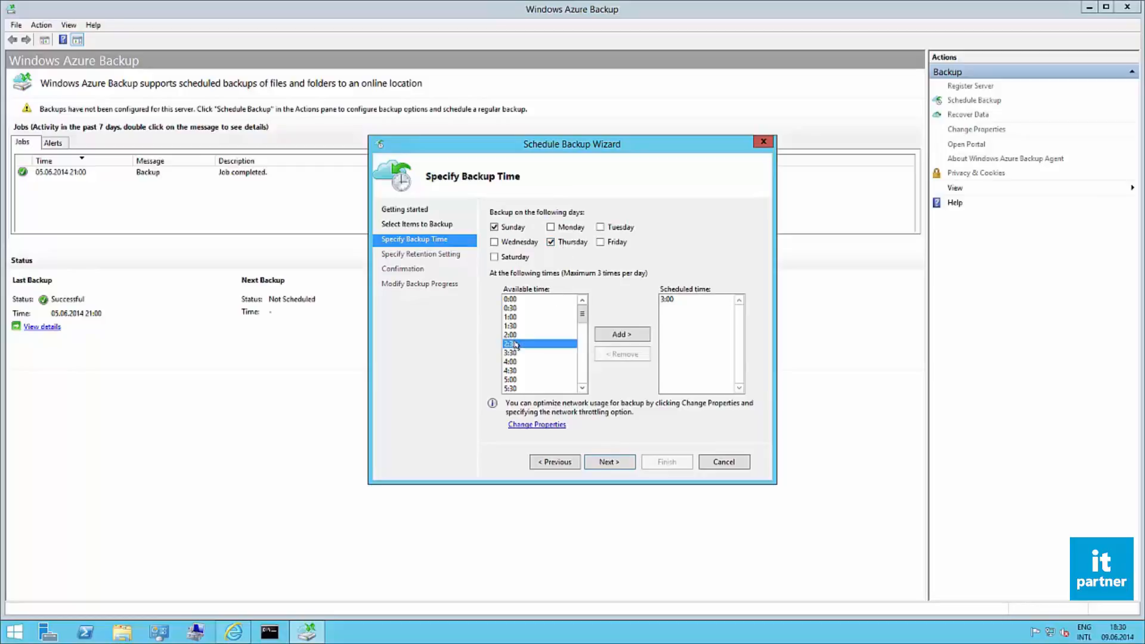
pyautogui.click(609, 335)
pyautogui.click(659, 321)
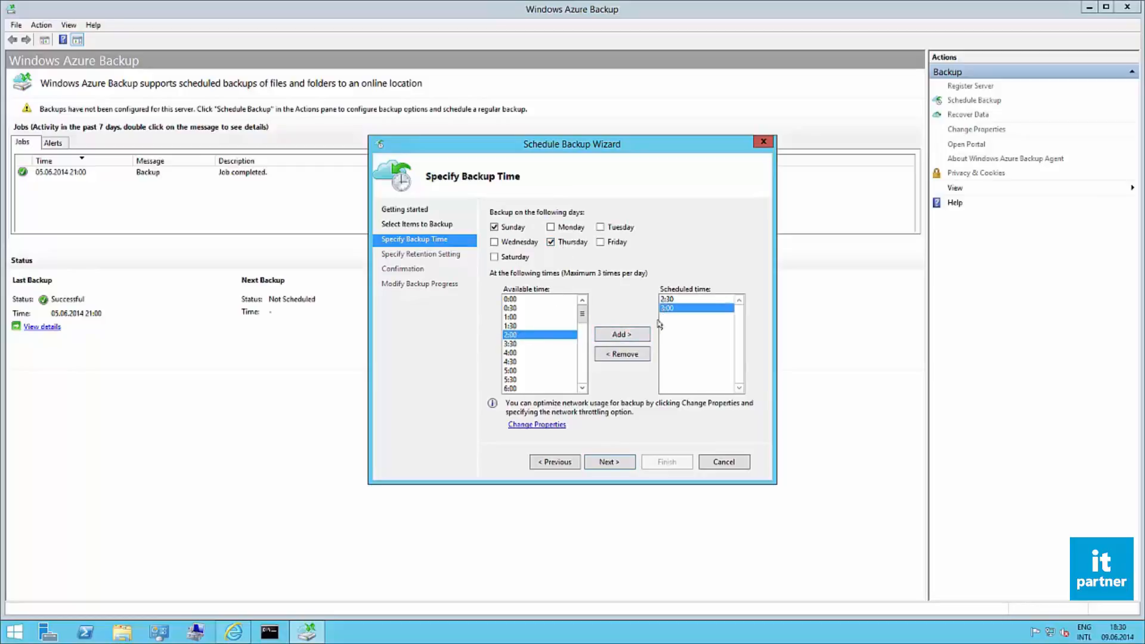
pyautogui.click(637, 351)
pyautogui.click(616, 459)
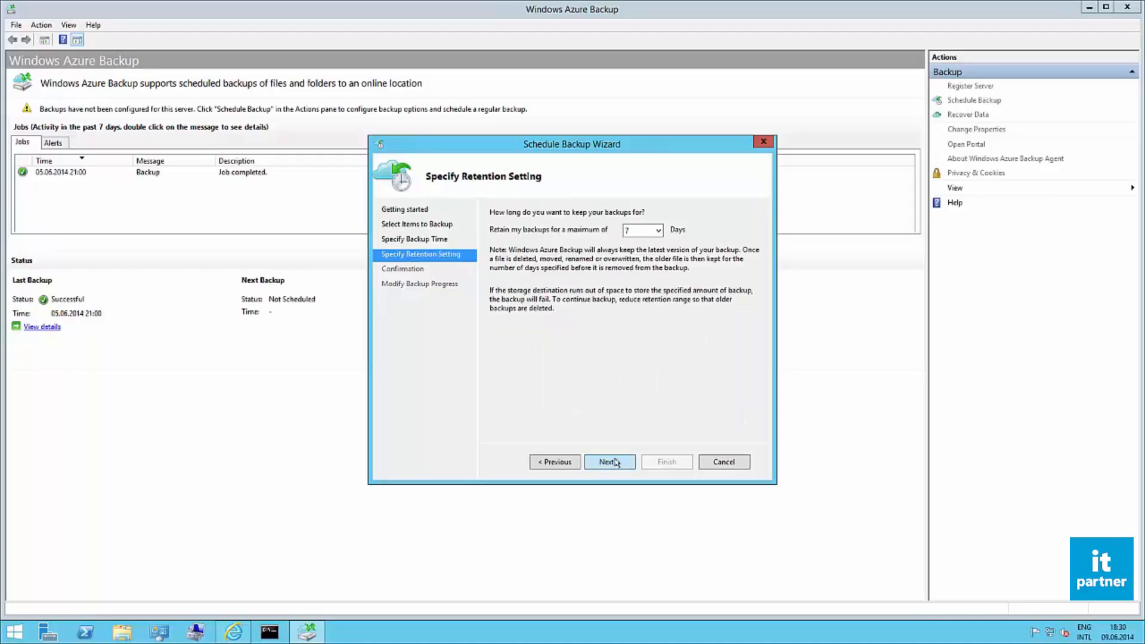
# Step: Set the backup retention to a maximum of 15 days and save the backup schedule
pyautogui.click(656, 231)
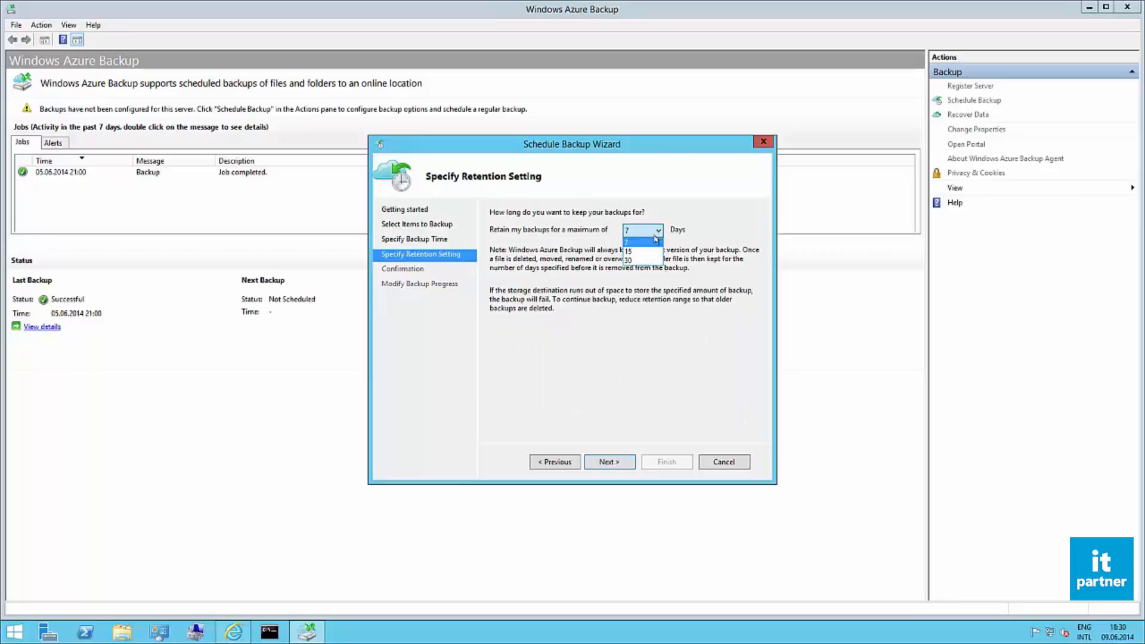
pyautogui.click(651, 253)
pyautogui.click(604, 462)
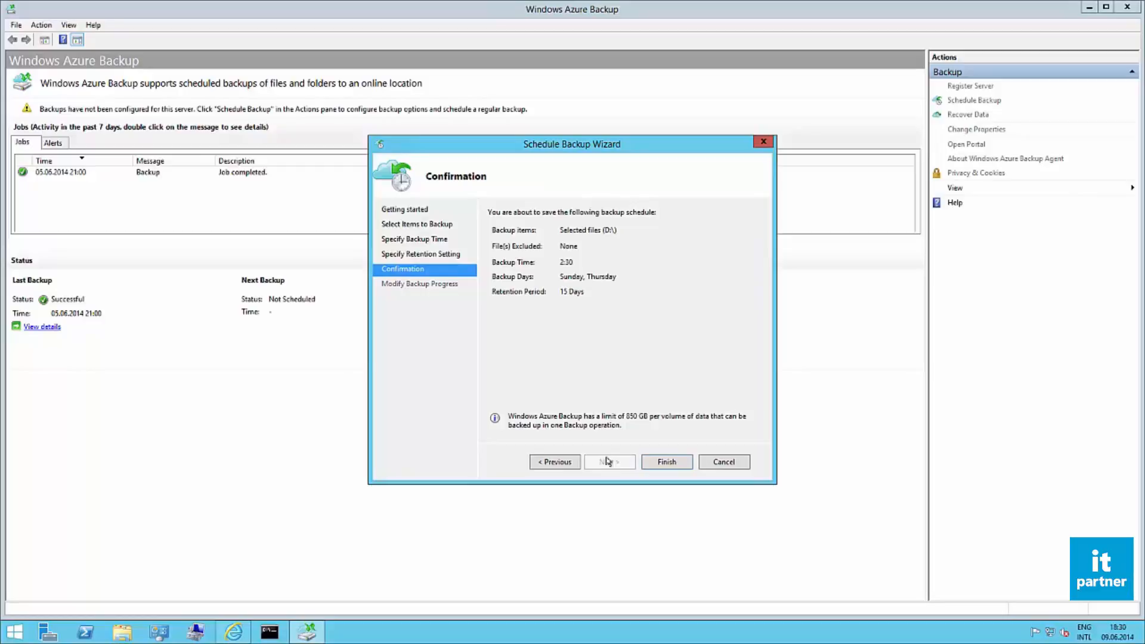
pyautogui.click(665, 463)
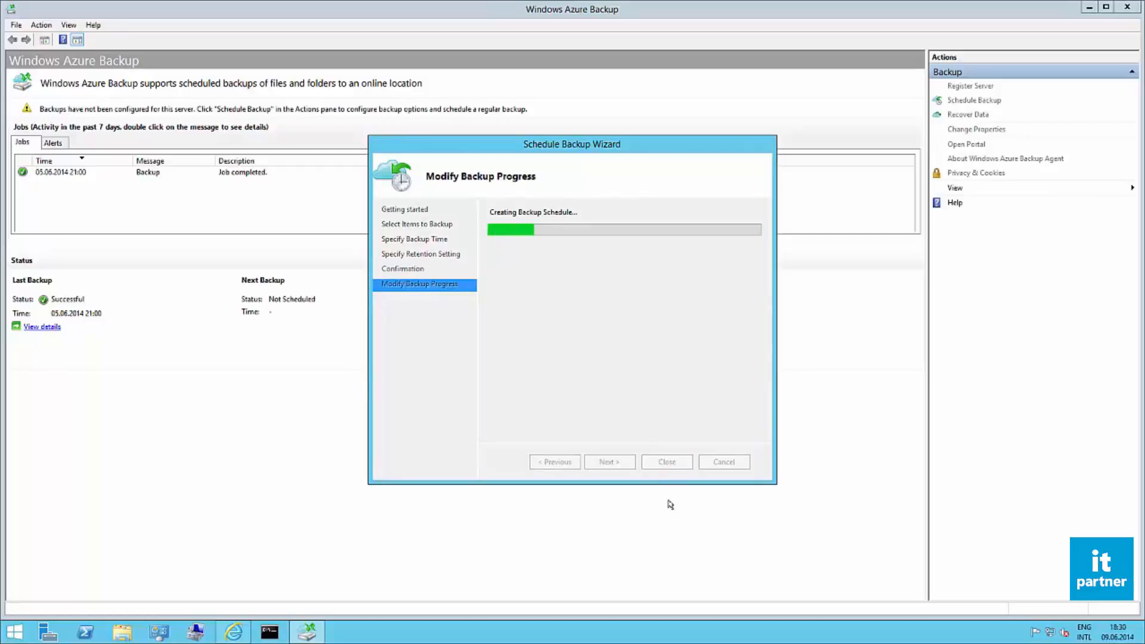
pyautogui.click(664, 463)
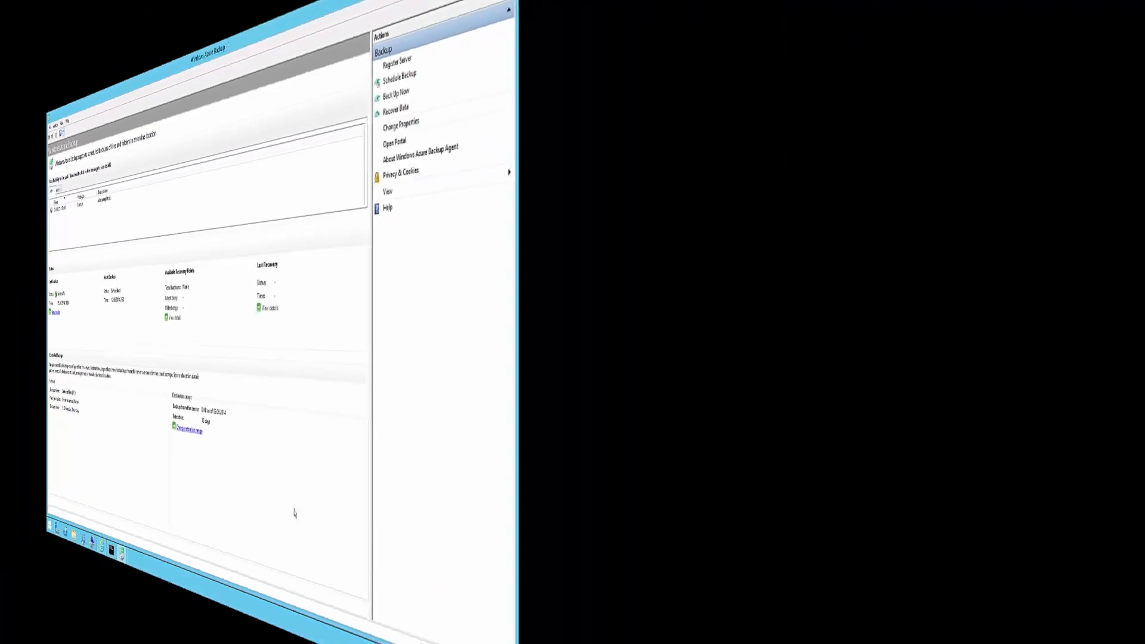